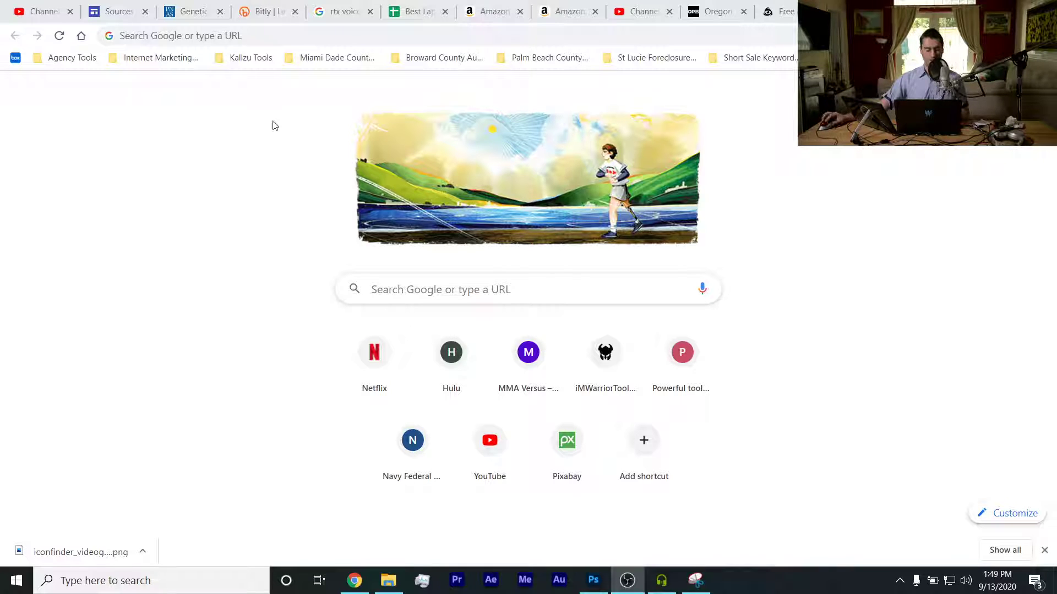
- Try to open the address studio.earth.google.com
left_click(218, 36)
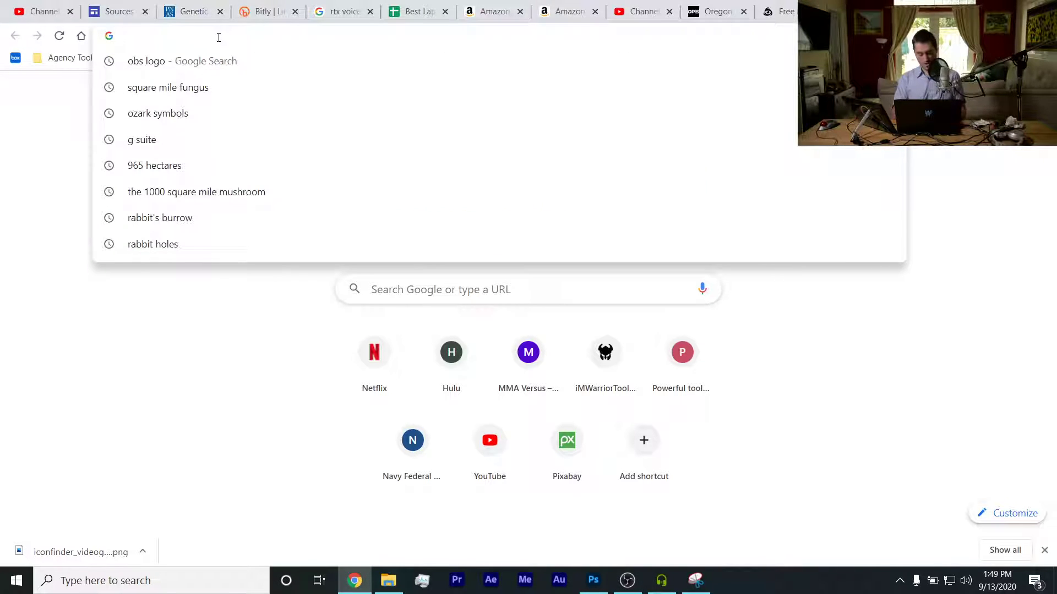
type("su")
key("BackSpace")
key("BackSpace")
key("BackSpace")
type("t")
key("BackSpace")
key("BackSpace")
type("stud")
key("BackSpace")
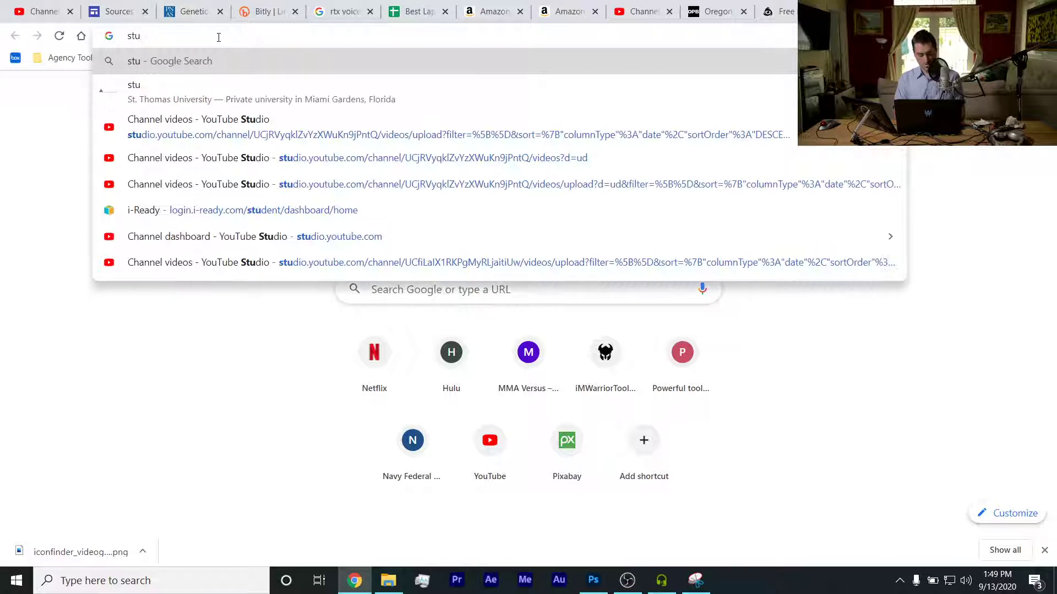
type("dio")
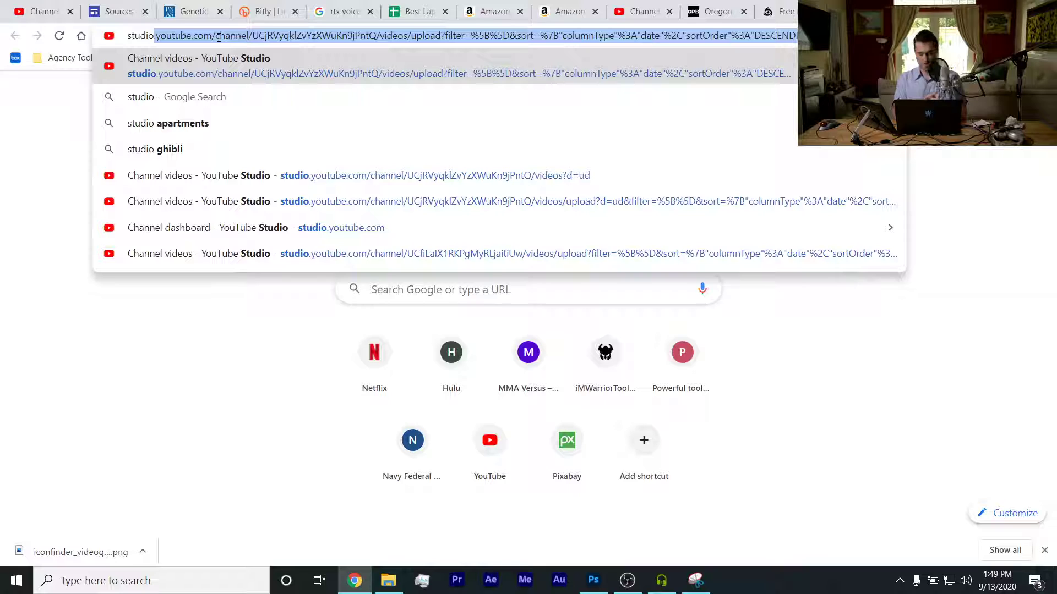
type(".ea")
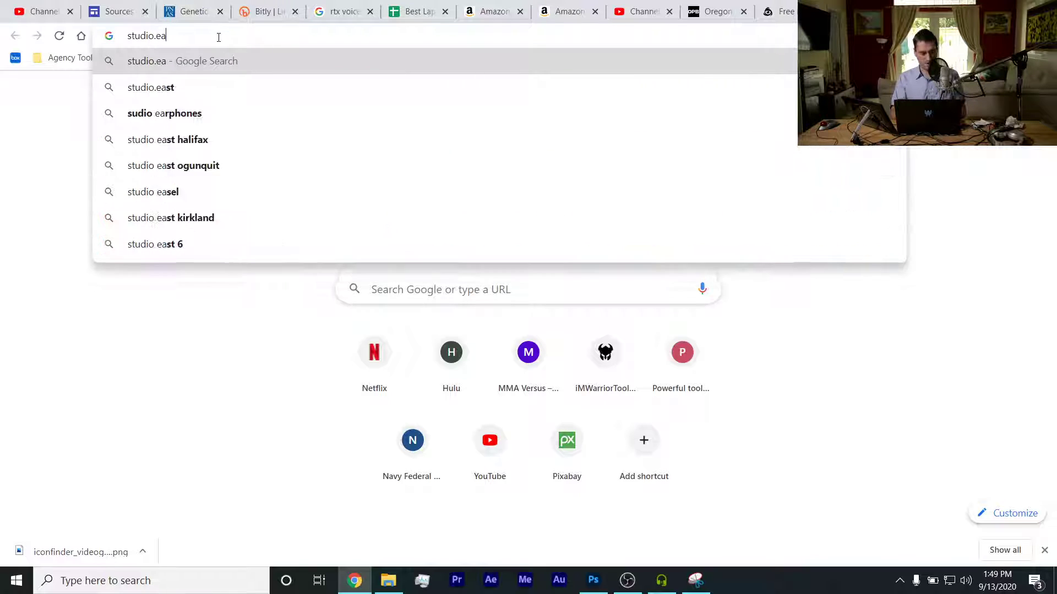
type("rth.")
type("google.com")
key("Return")
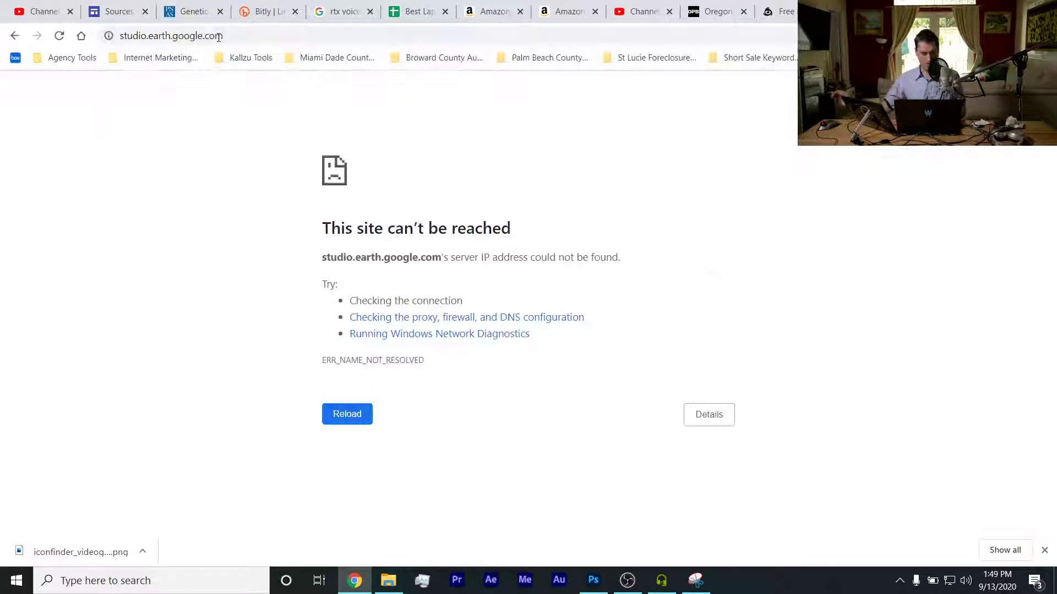
- Search the web for google earth studio, open its official page and launch Earth Studio
left_click(177, 39)
type("google earth stu")
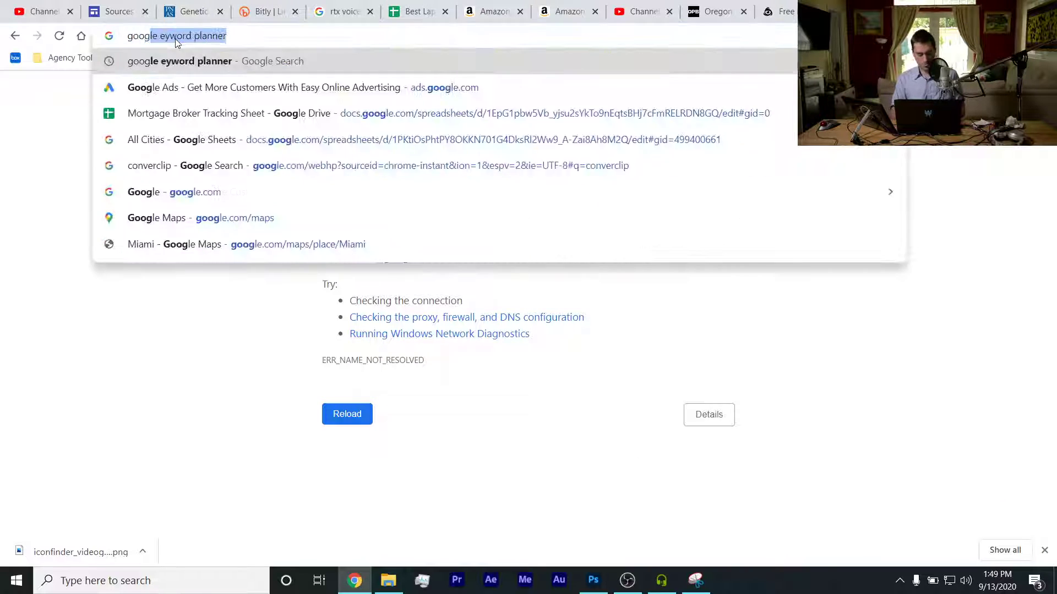
type("dio")
key("Return")
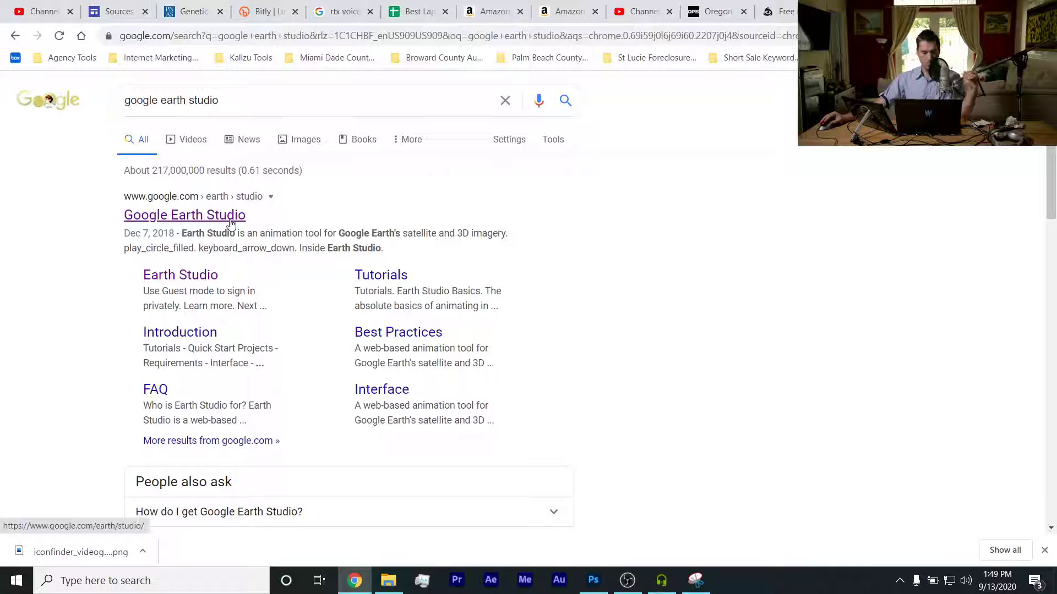
left_click(230, 222)
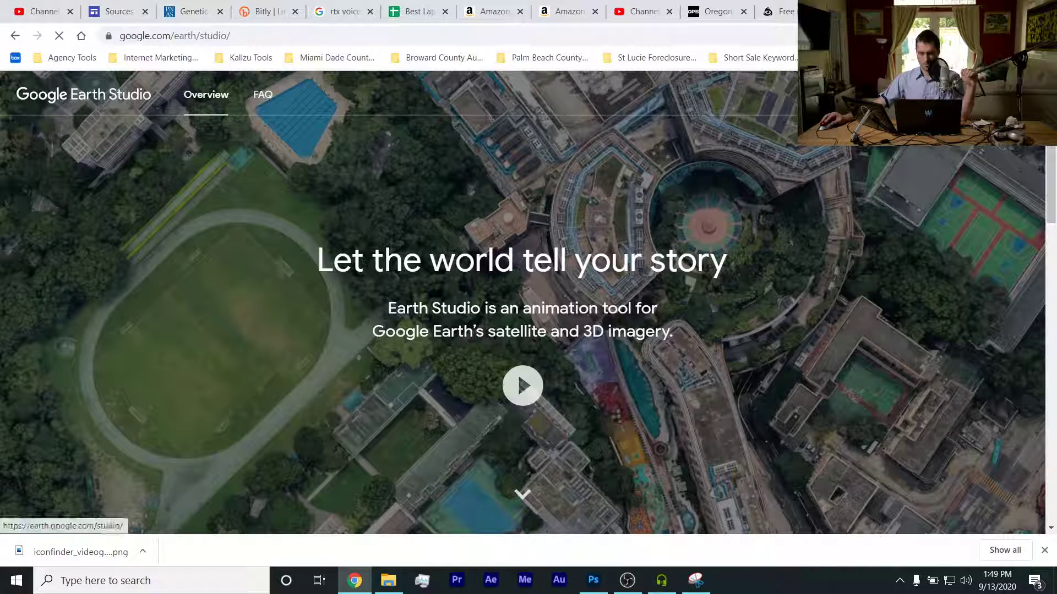
left_click(702, 114)
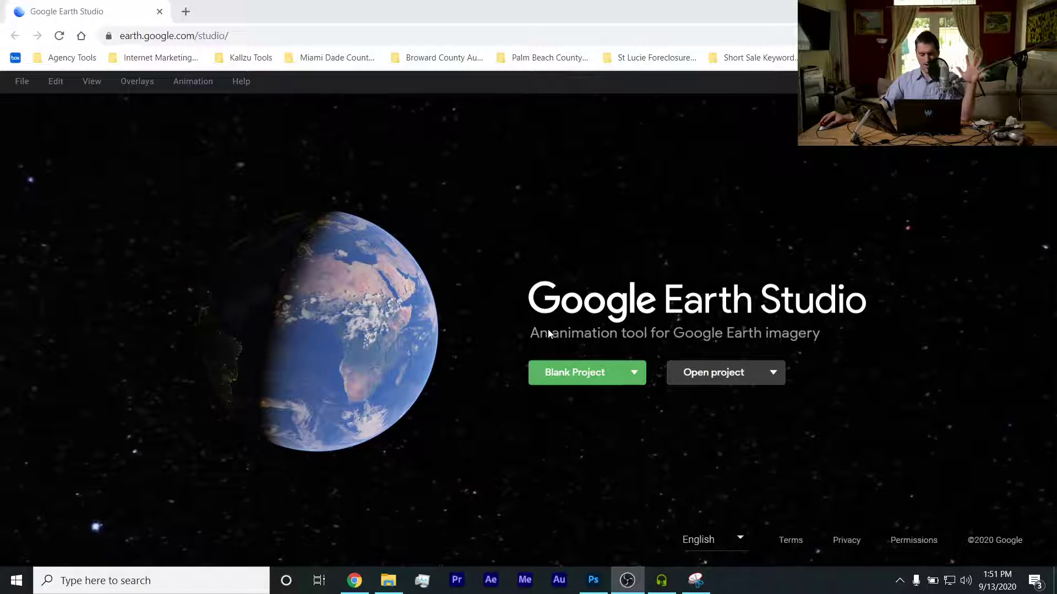
left_click(656, 333)
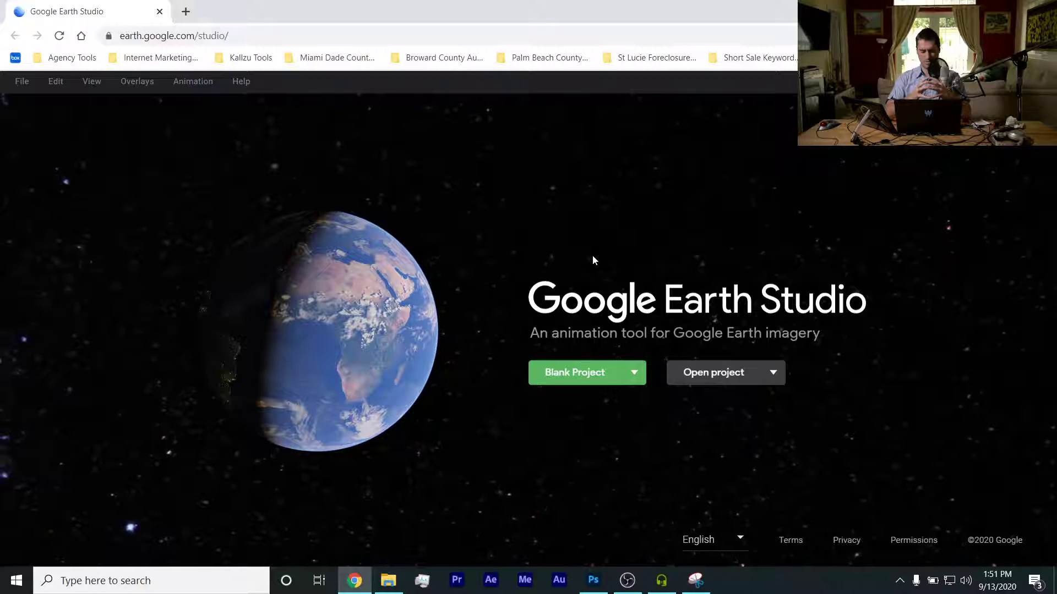
- Search the web for fungus in oregon in a new tab and show the image results
left_click(186, 12)
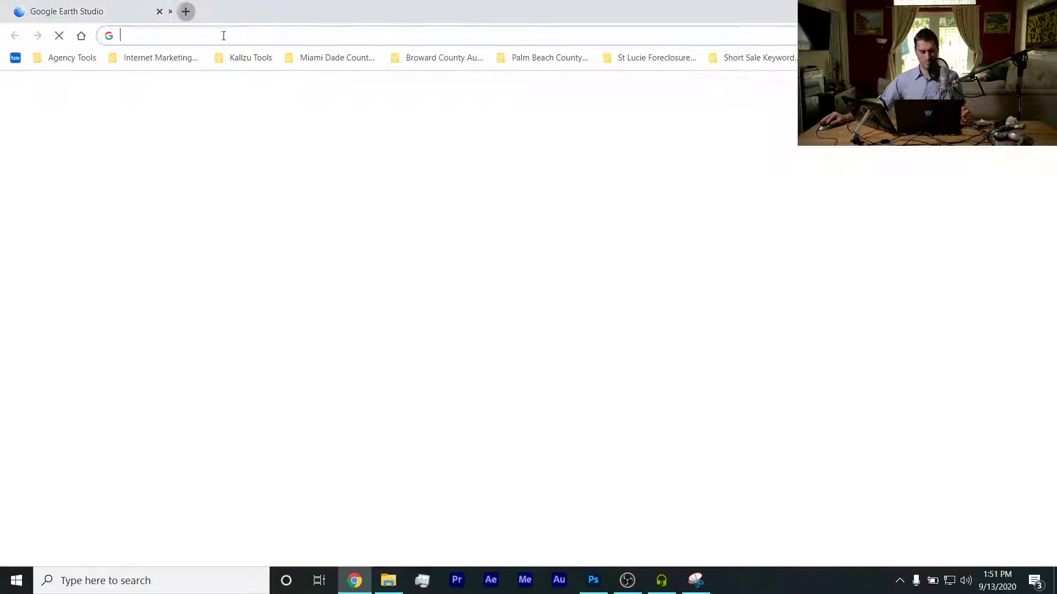
type("fungus in")
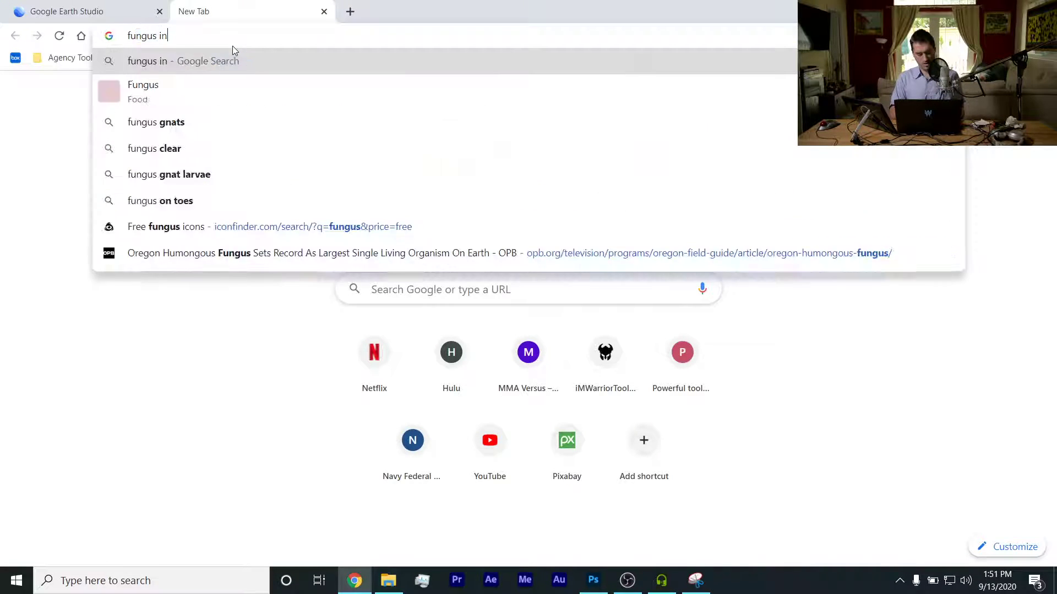
type(" oregon")
key("Return")
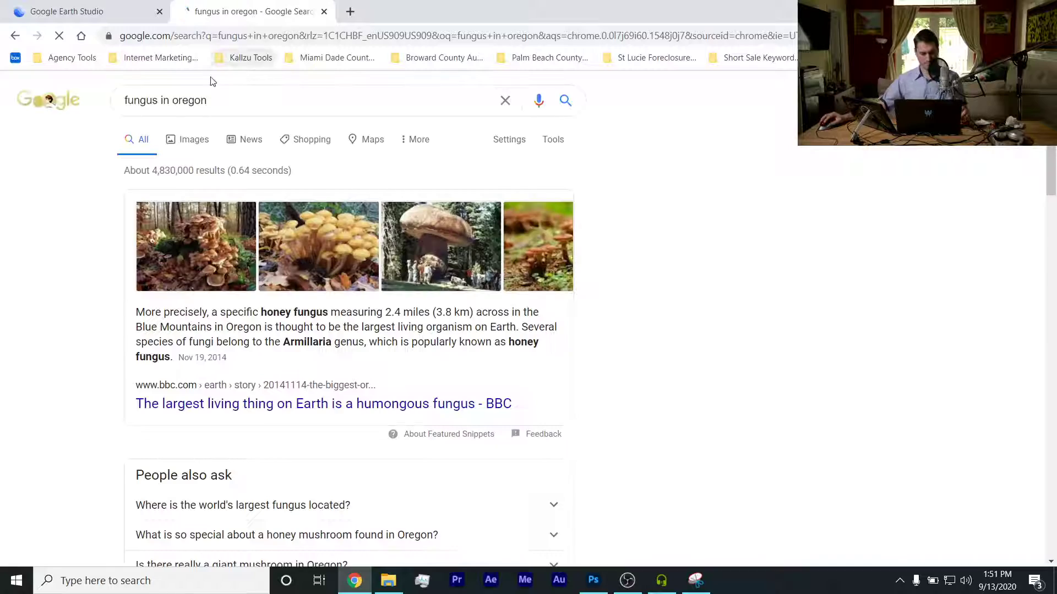
left_click(186, 141)
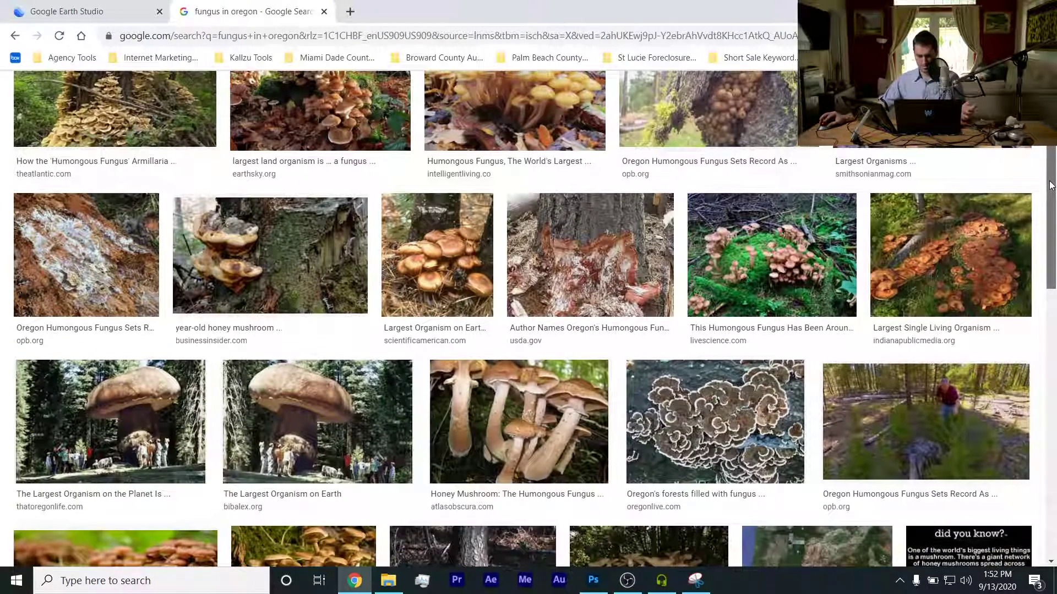
- Preview the Oregon satellite map marking the giant mushroom colony, view its Extreme Science source page, and return to the image results
left_click_drag(1052, 194, 1052, 240)
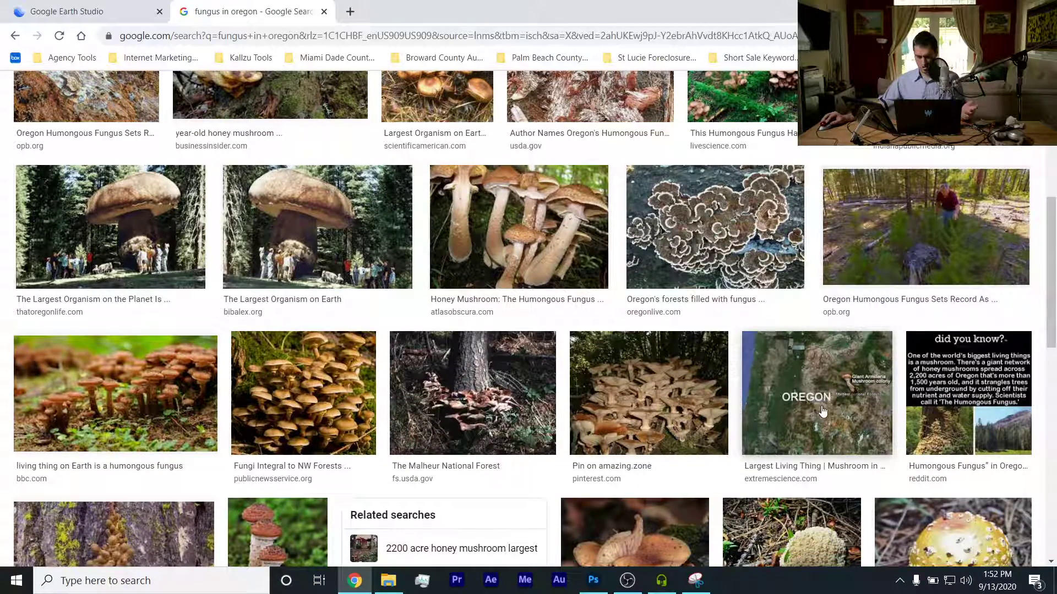
left_click(822, 411)
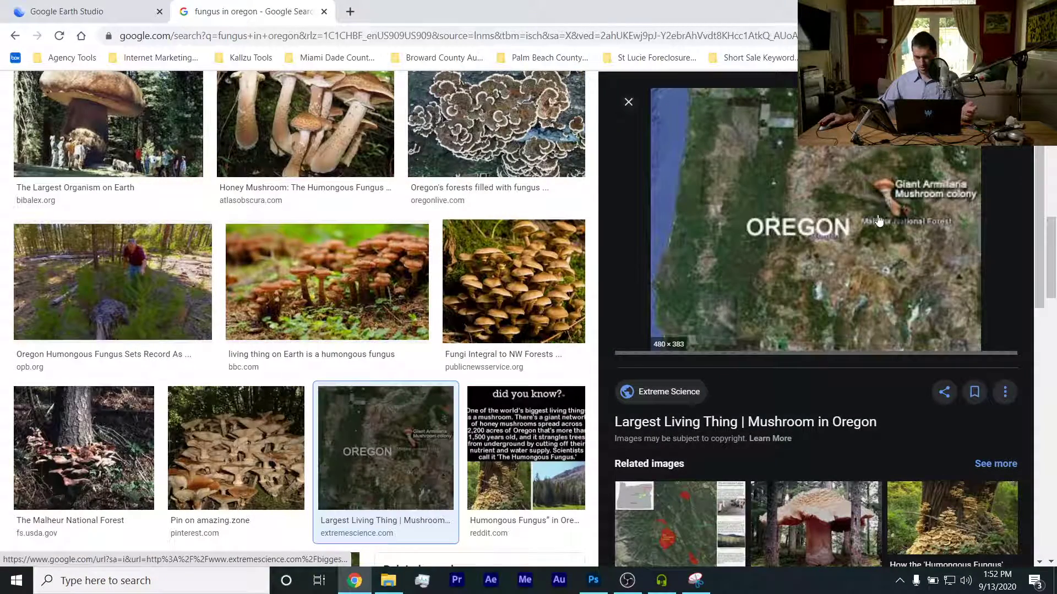
left_click(874, 232)
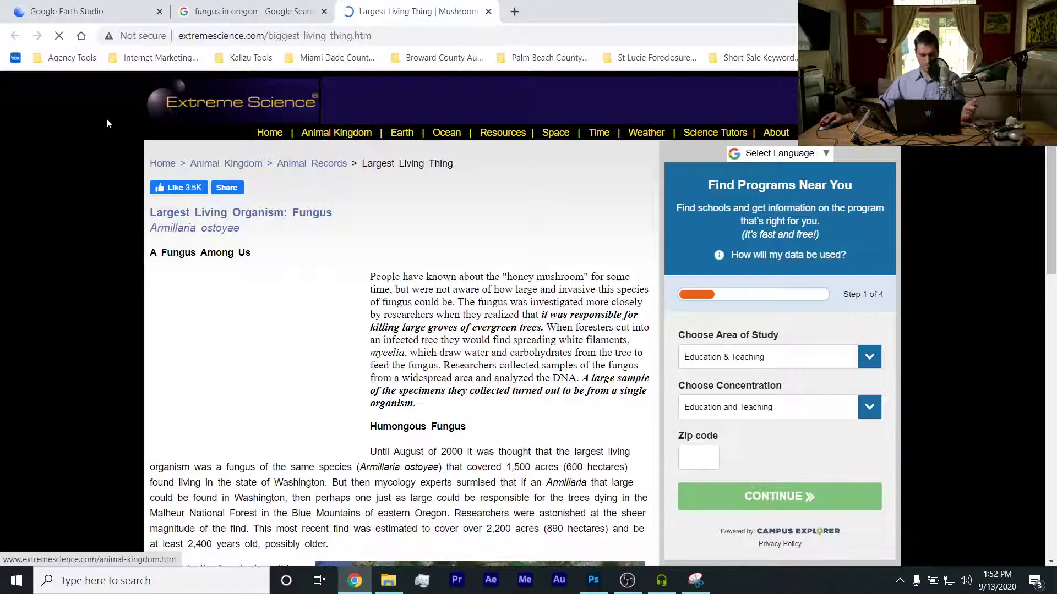
left_click(211, 15)
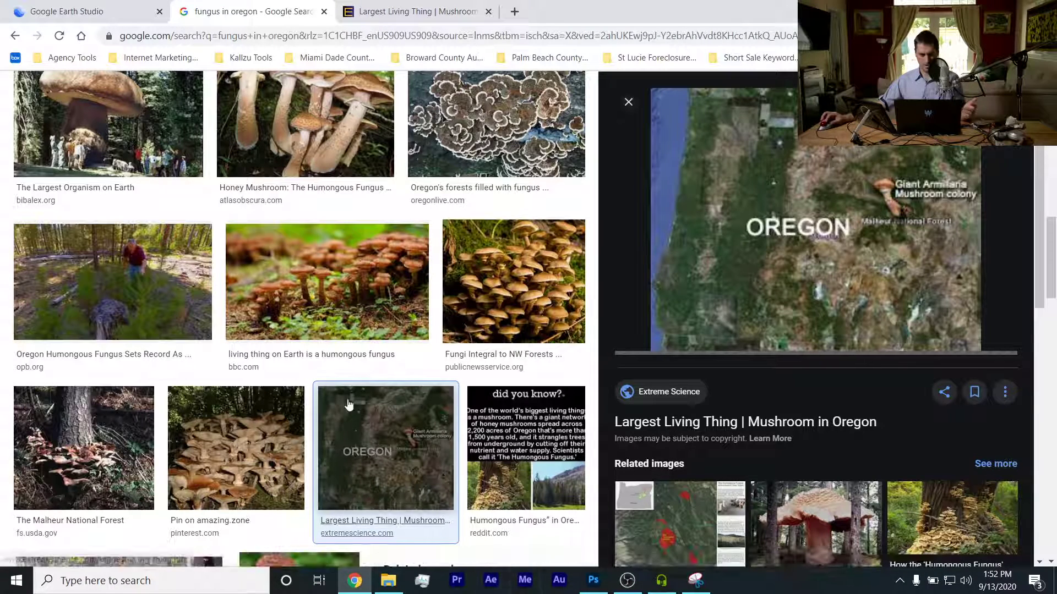
- Return to Google Earth Studio and start a blank project, entering the name Humungous Fungus in ORegon
key("ctrl+Tab")
key("ctrl+Tab")
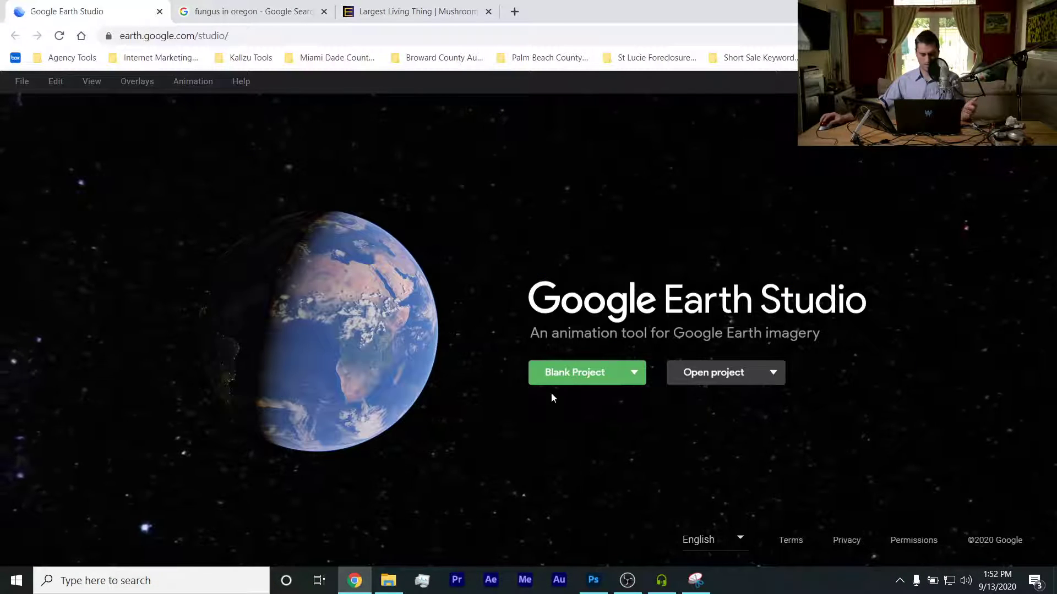
left_click(634, 374)
left_click(634, 374)
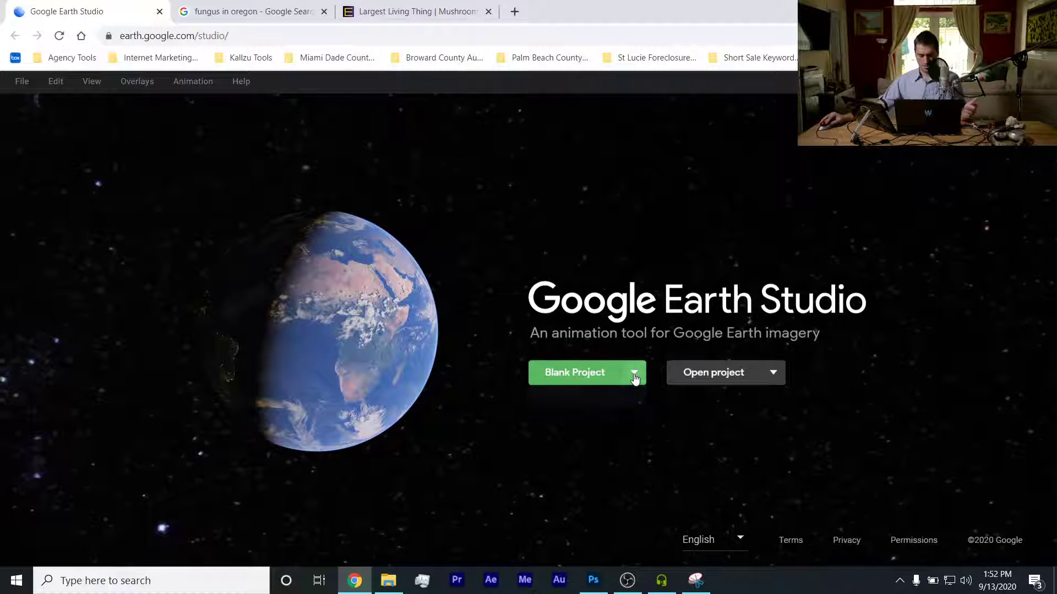
left_click(581, 380)
left_click(589, 386)
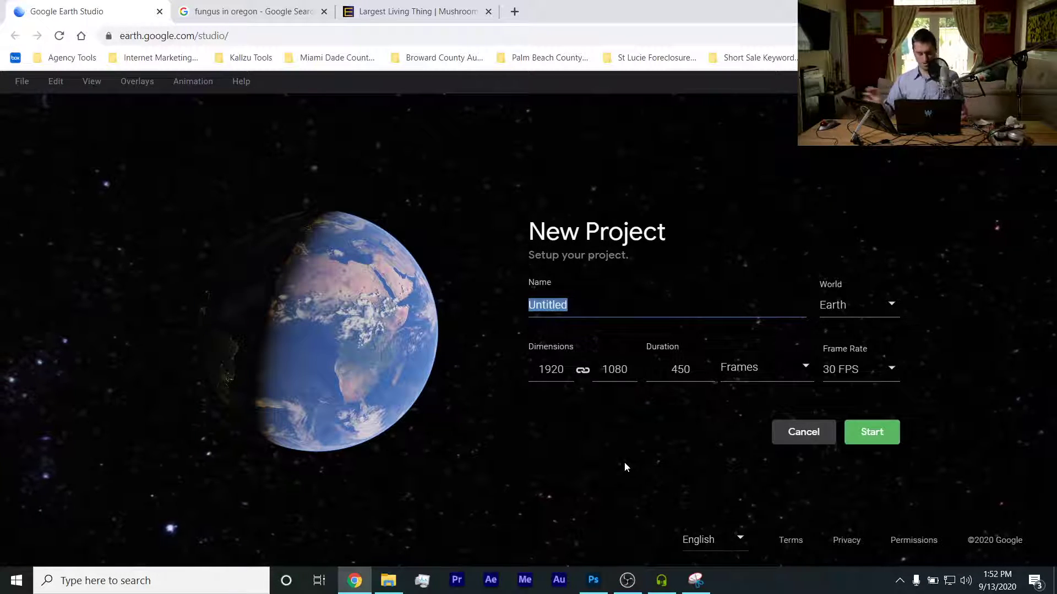
type("Humun")
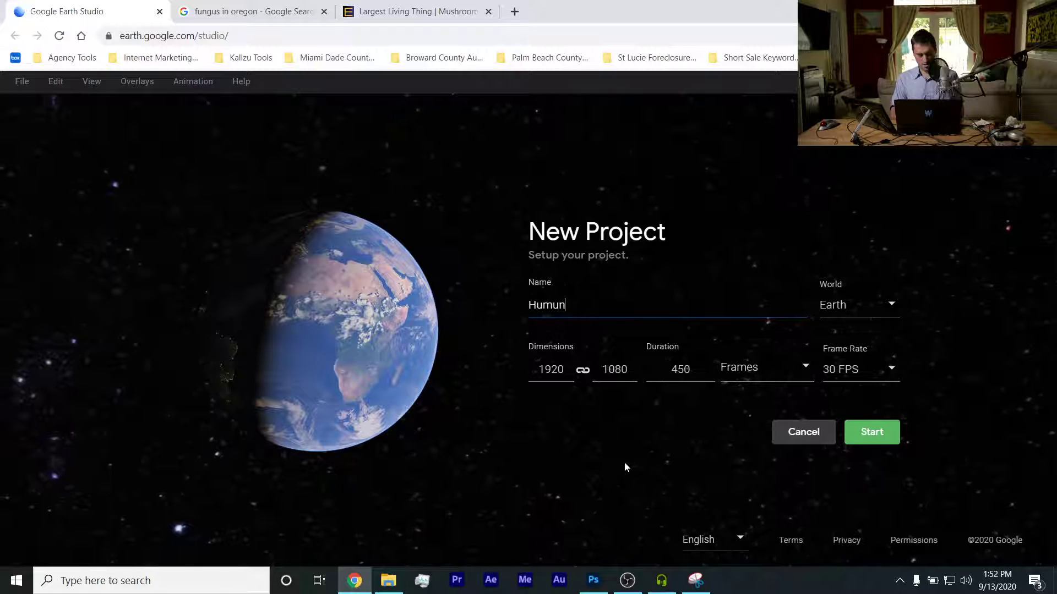
type("gous ")
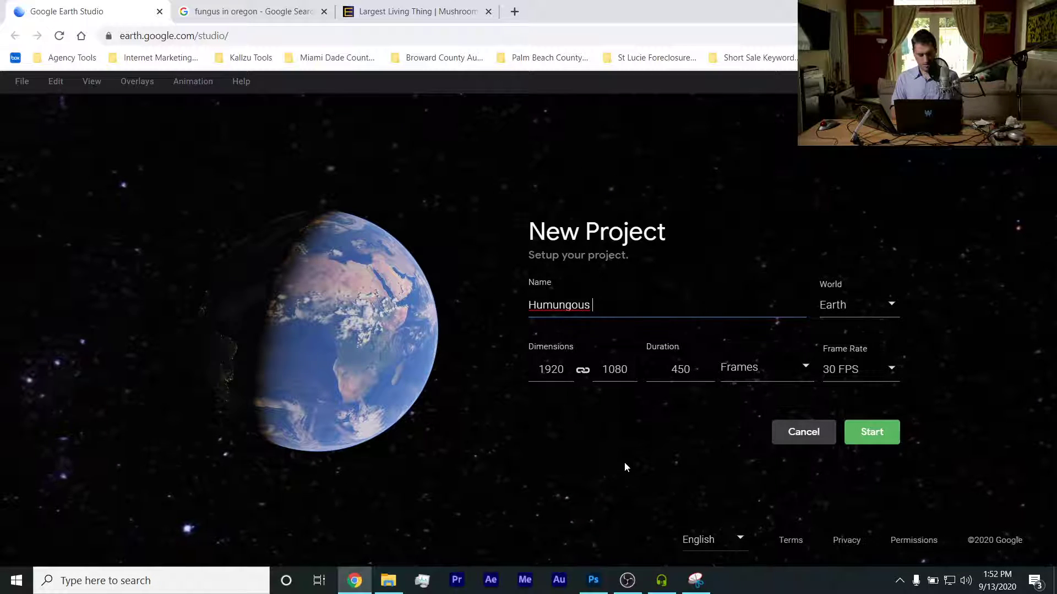
type("Fungus in ORegon")
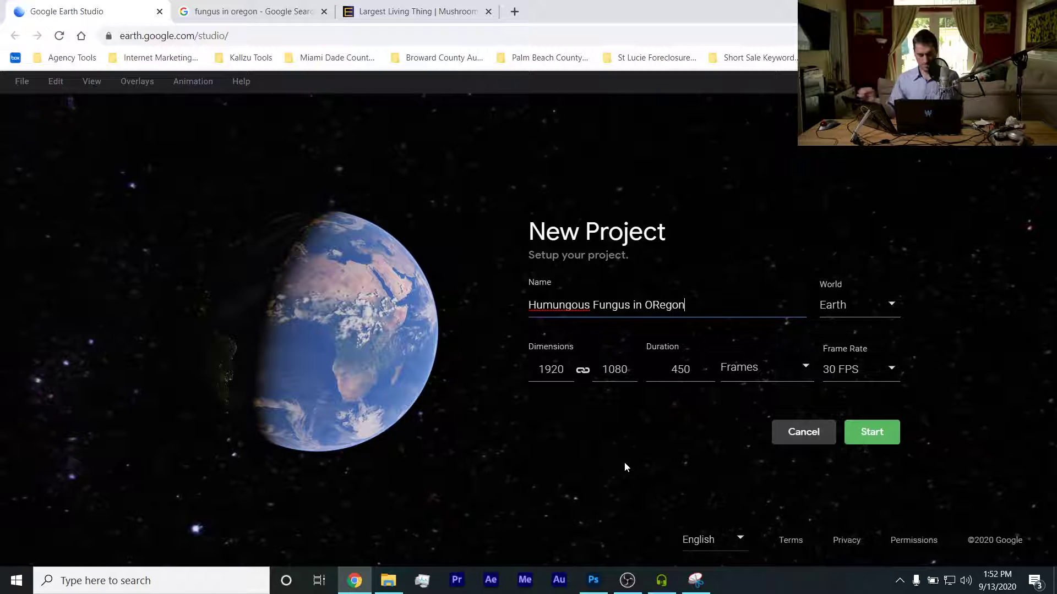
- Check the spelling of the project name with a web search and correct the name to Humongous Fungus in Oregon
key("ctrl+a")
key("ctrl+c")
left_click(515, 11)
key("ctrl+v")
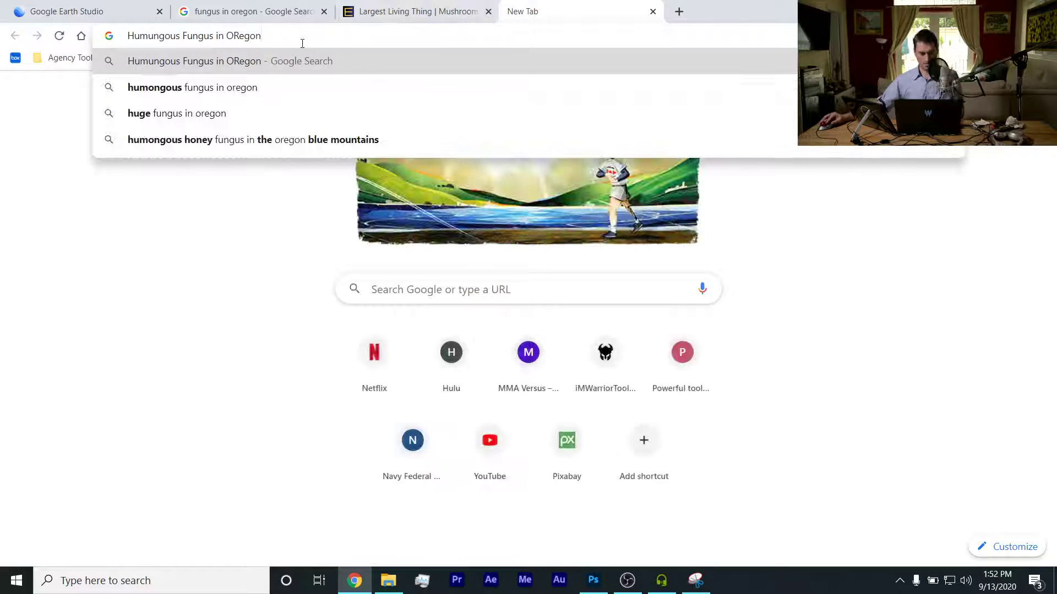
key("Return")
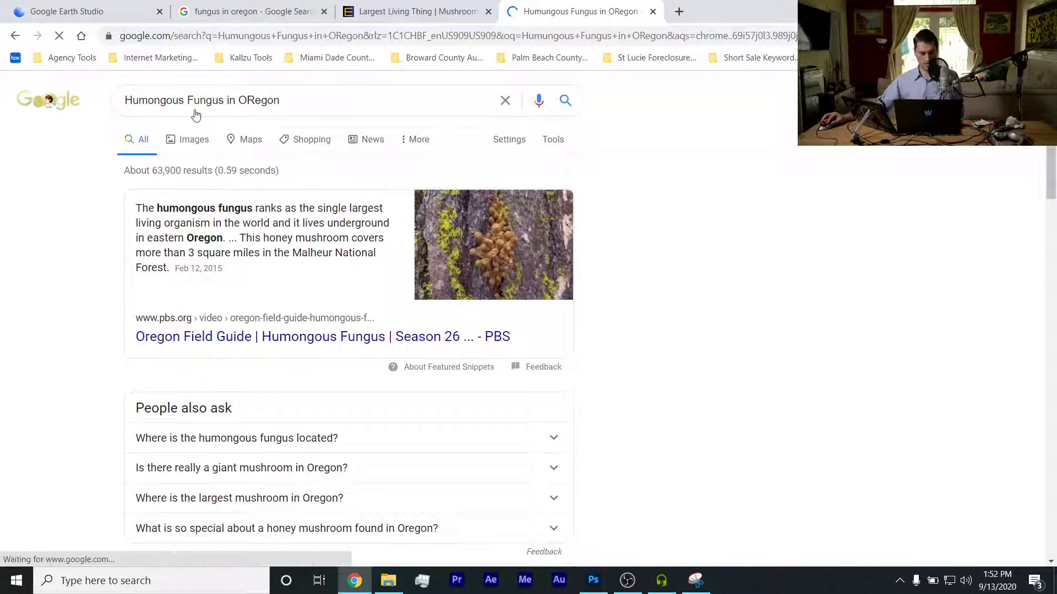
left_click(186, 100)
key("ctrl+a")
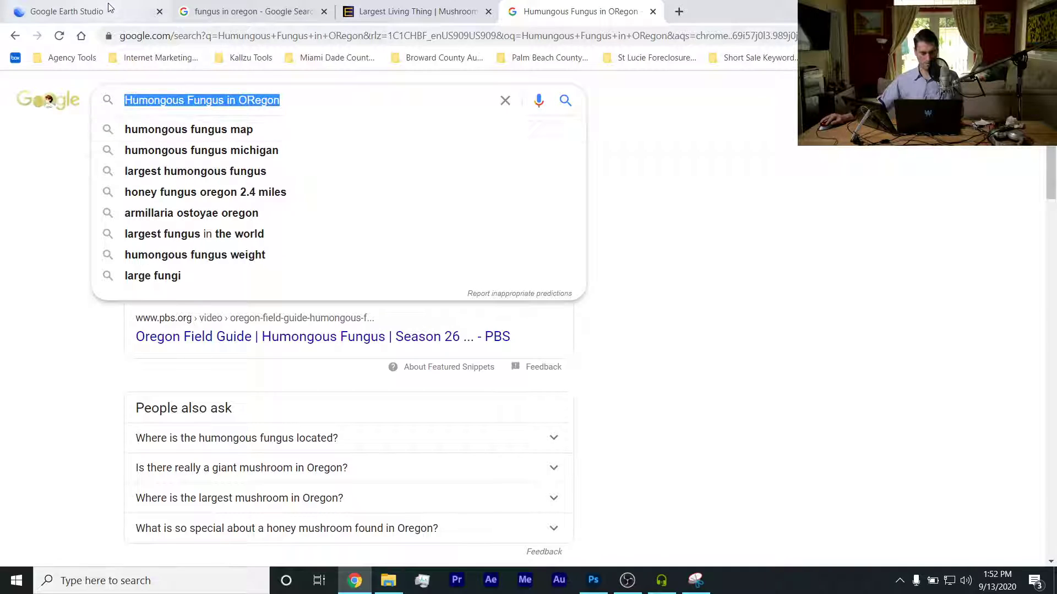
left_click(108, 8)
key("ctrl+v")
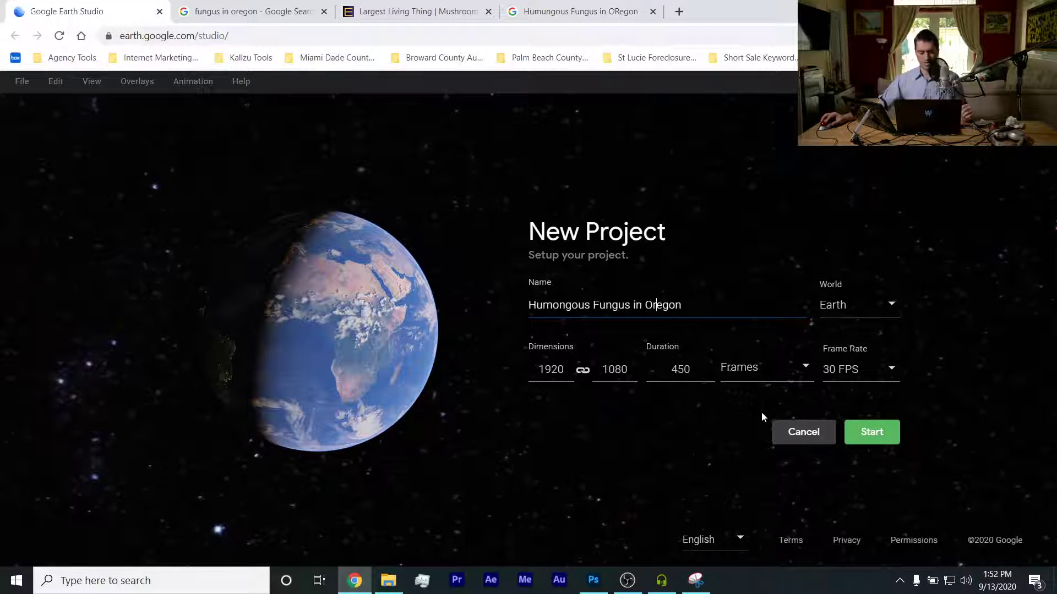
- Set the new project's frame rate to 60 FPS and create the project
left_click(880, 374)
left_click(859, 509)
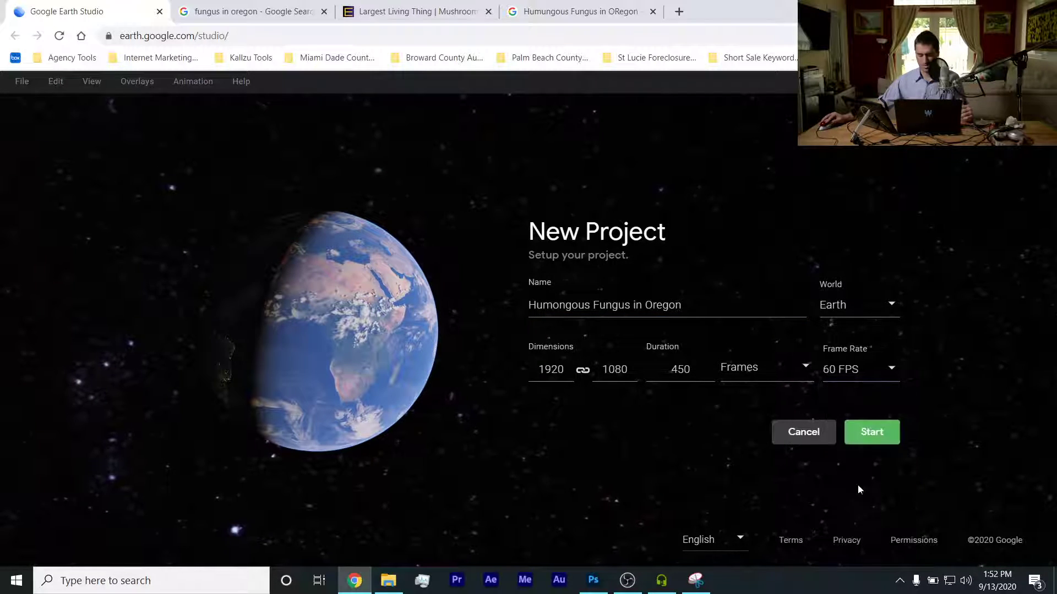
key("Return")
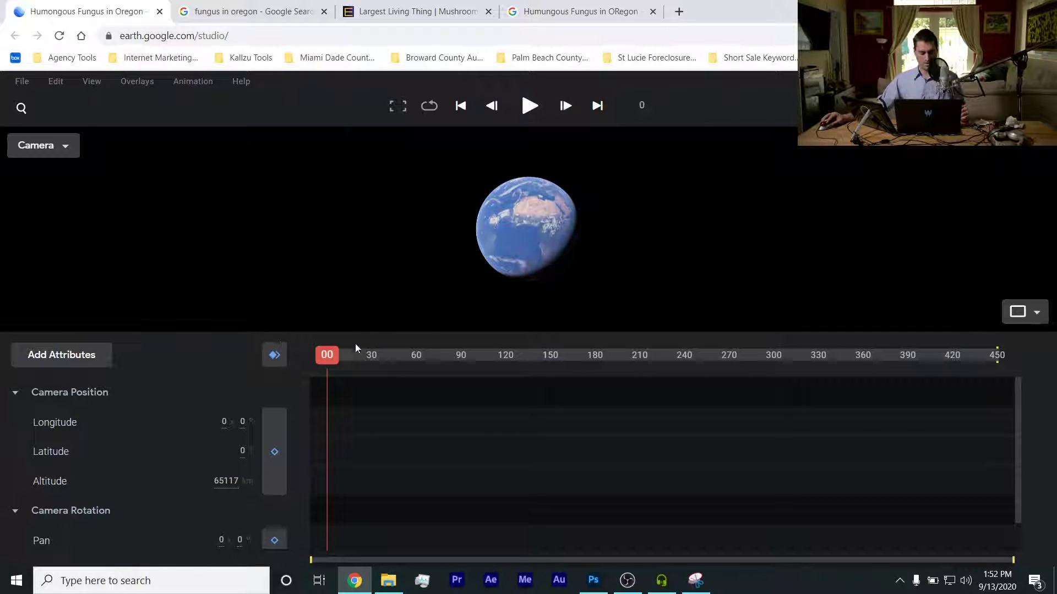
- Turn the globe to face North America, and enlarge the camera view by going full screen and shrinking the timeline area
left_click_drag(477, 222, 515, 233)
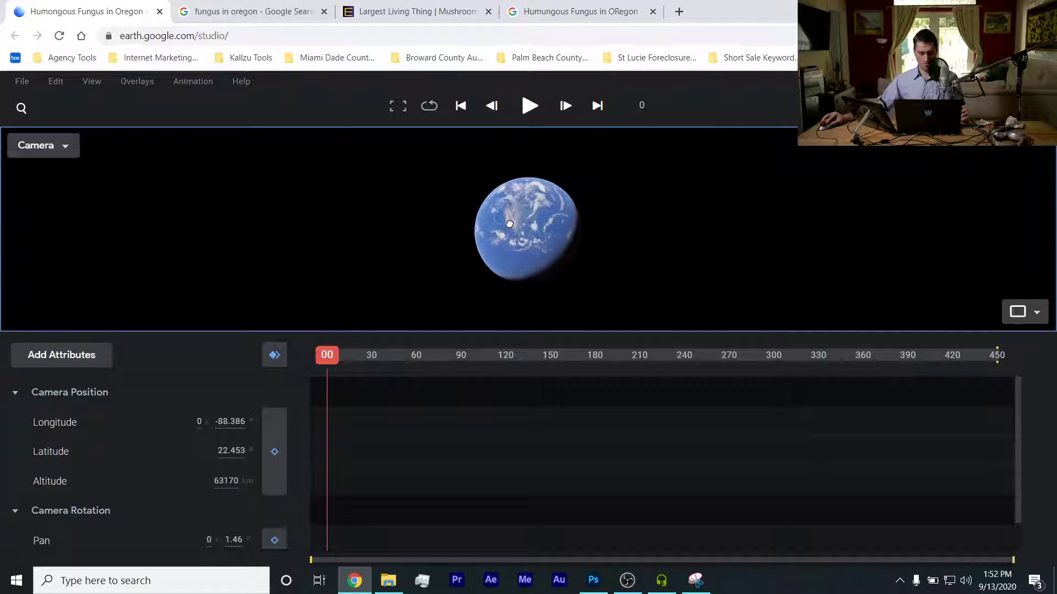
key("F11")
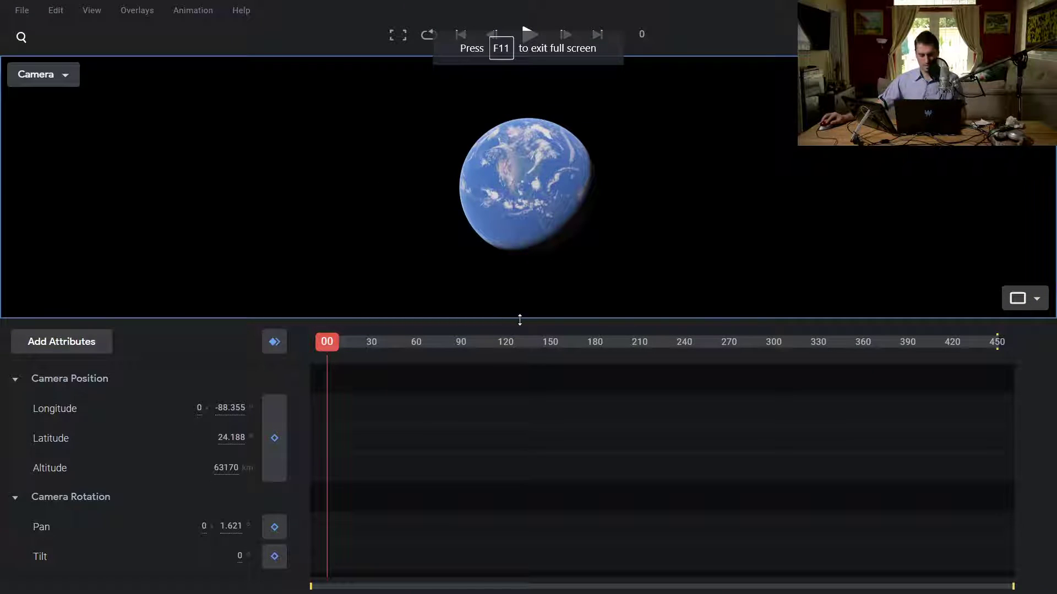
left_click_drag(518, 321, 518, 366)
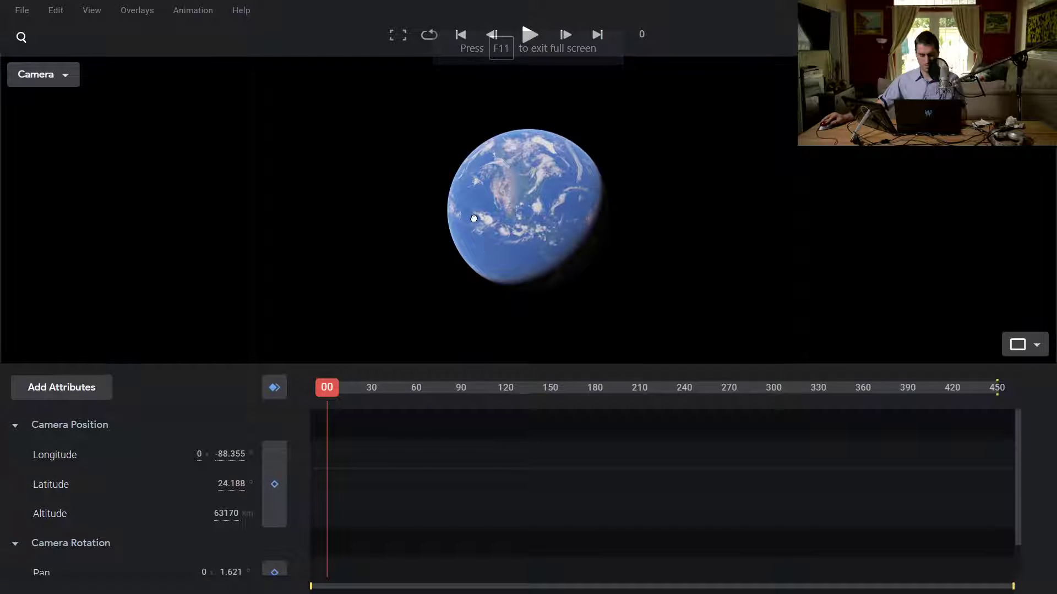
- Bring the camera down from space over Oregon and set a camera target just east of Malheur National Forest
left_click_drag(498, 205, 515, 206)
scroll(526, 195, "up", 5)
scroll(531, 249, "up", 5)
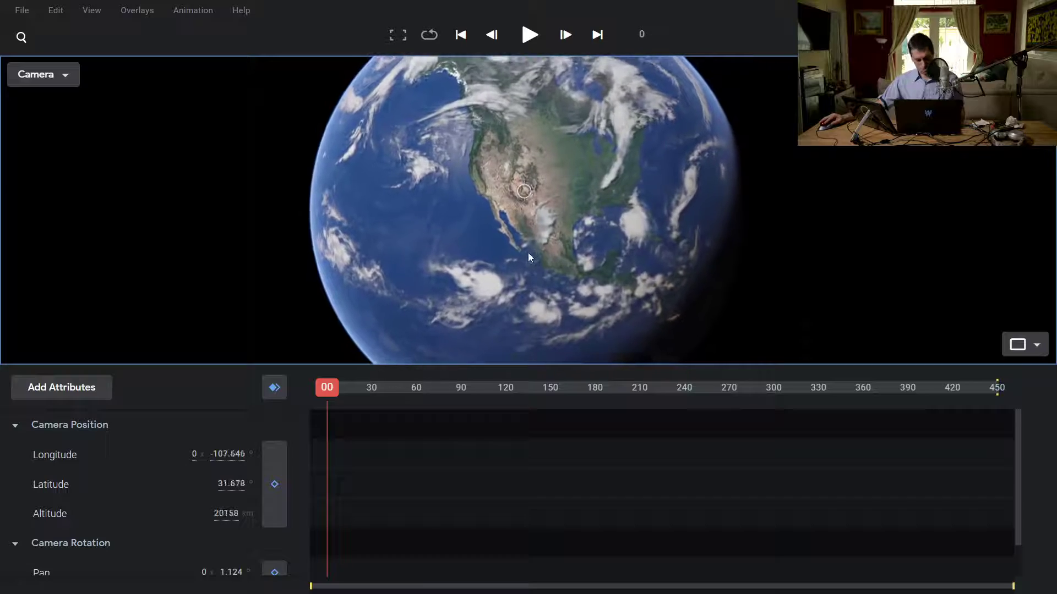
right_click(530, 321)
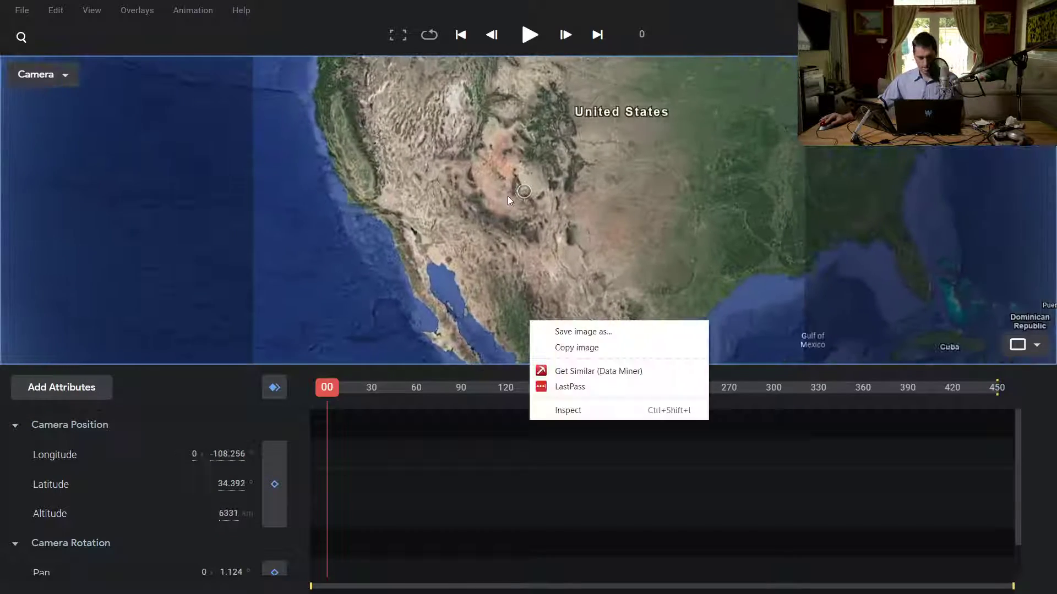
left_click(508, 196)
left_click_drag(417, 83, 448, 197)
right_click(449, 196)
left_click(436, 199)
right_click_drag(435, 196, 443, 274)
left_click_drag(511, 212, 477, 127)
left_click_drag(479, 269, 538, 180)
right_click(537, 181)
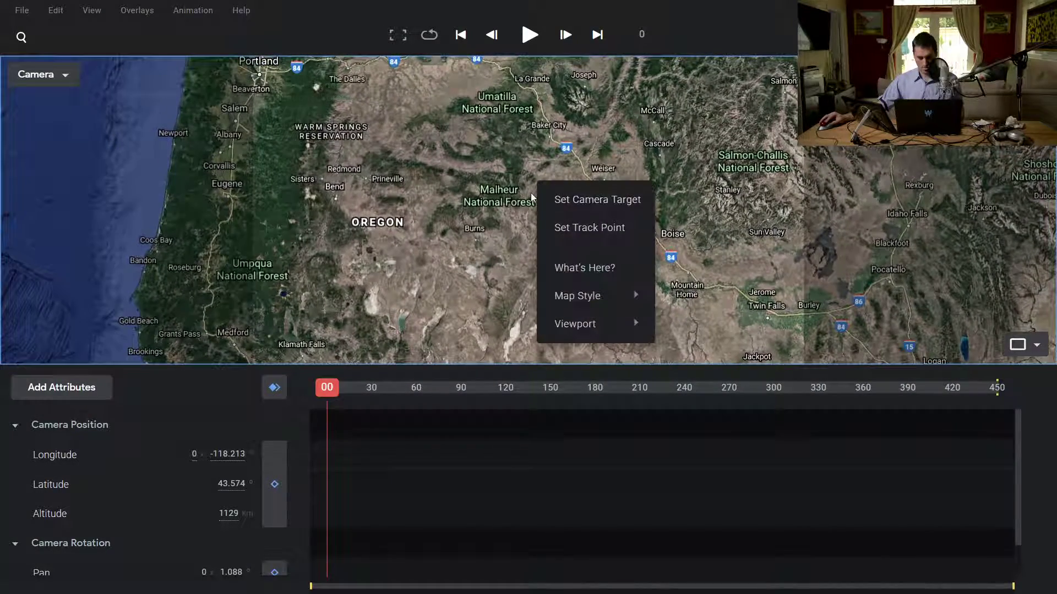
left_click(559, 202)
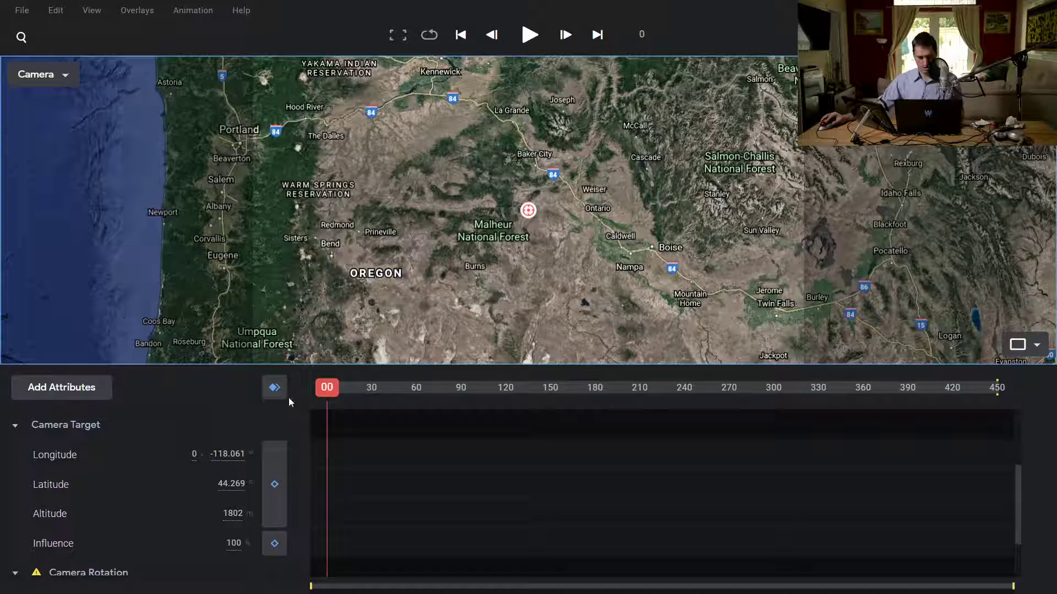
- Rotate the view around the camera target, play the animation briefly and return to the first frame
mouse_move(514, 264)
left_mouse_down()
mouse_move(559, 249)
mouse_move(519, 278)
mouse_move(461, 292)
left_mouse_up()
key("space")
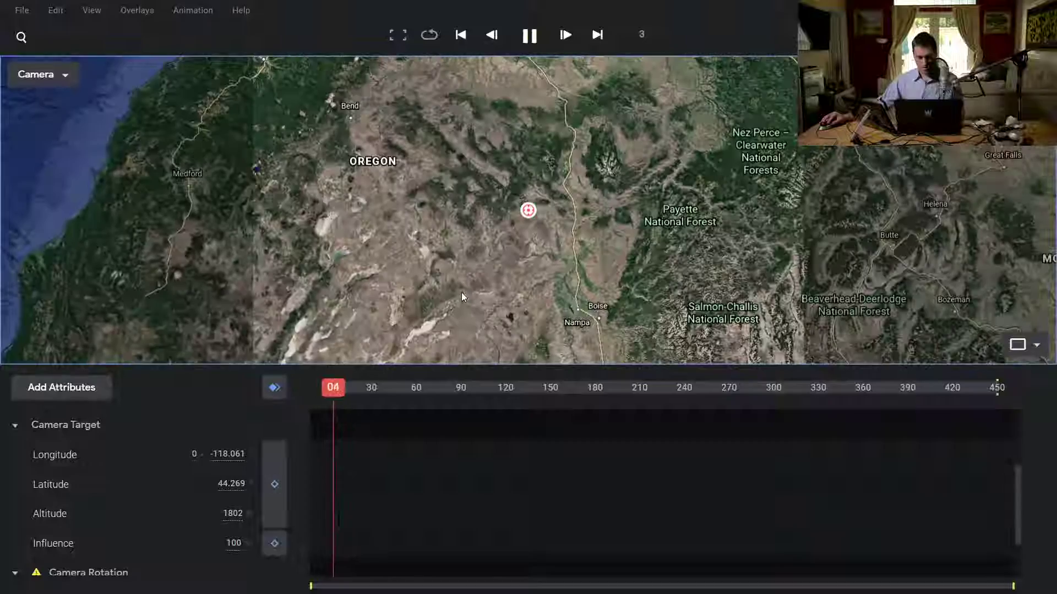
key("space")
key("Home")
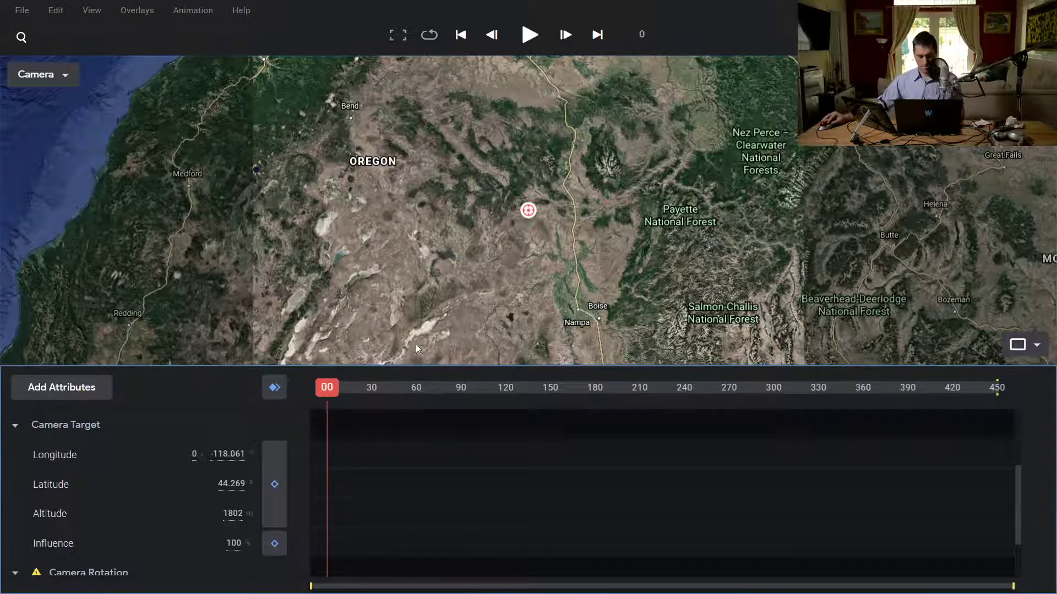
- Fly the camera southwest to Mt Shasta and tilt it toward the horizon so the mountain is seen from the side
left_click_drag(523, 236, 847, 207)
scroll(529, 242, "up", 5)
left_click_drag(532, 264, 565, 260)
middle_click_drag(537, 252, 622, 179)
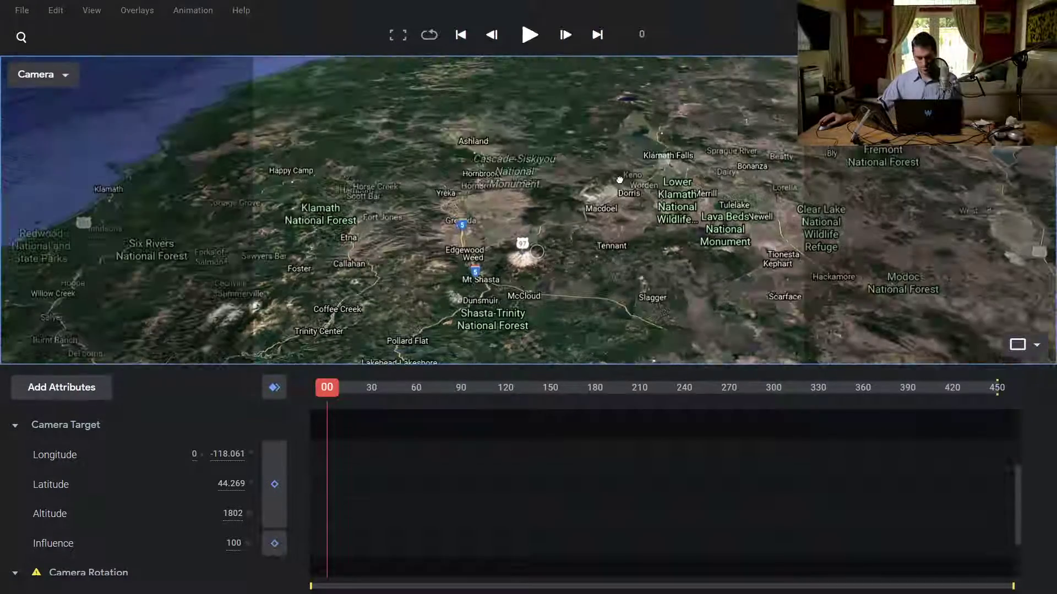
middle_click_drag(679, 151, 801, 124)
left_click_drag(593, 232, 539, 291)
right_click_drag(539, 286, 529, 343)
left_click(521, 253)
middle_click_drag(520, 252, 521, 204)
right_click_drag(487, 245, 479, 283)
middle_click_drag(479, 283, 490, 228)
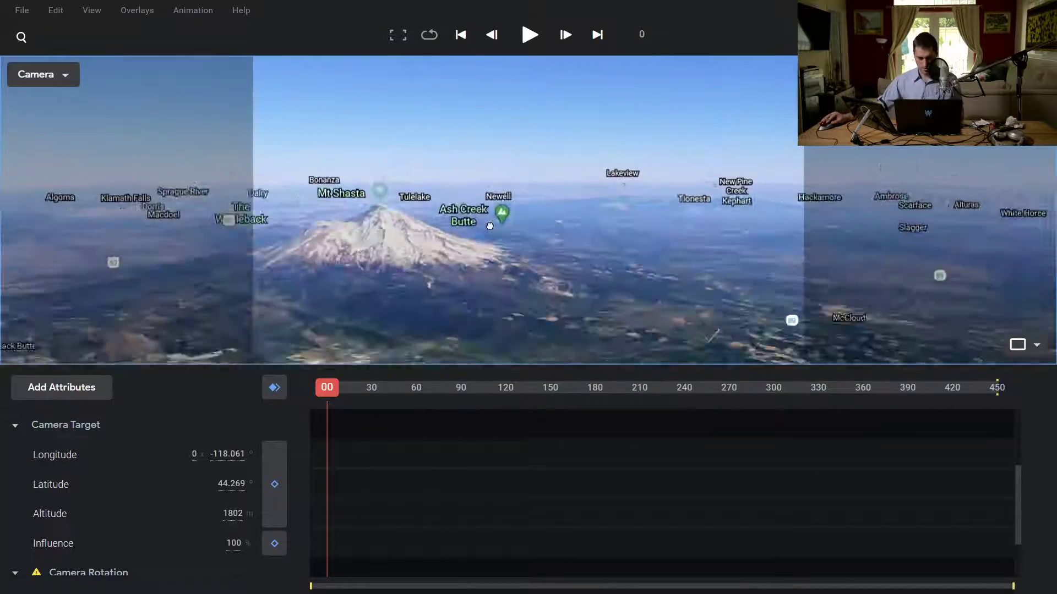
- Move the camera in close to Mt Shasta, framing its snowy slope with Ash Creek Butte and Red Butte beyond
scroll(486, 257, "up", 2)
scroll(486, 256, "up", 3)
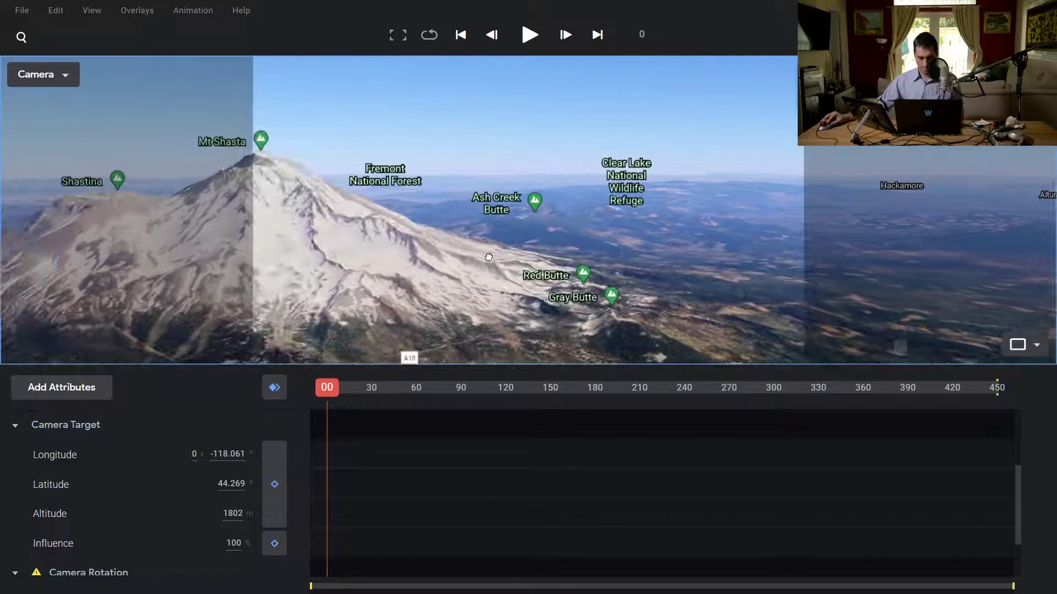
scroll(490, 250, "up", 3)
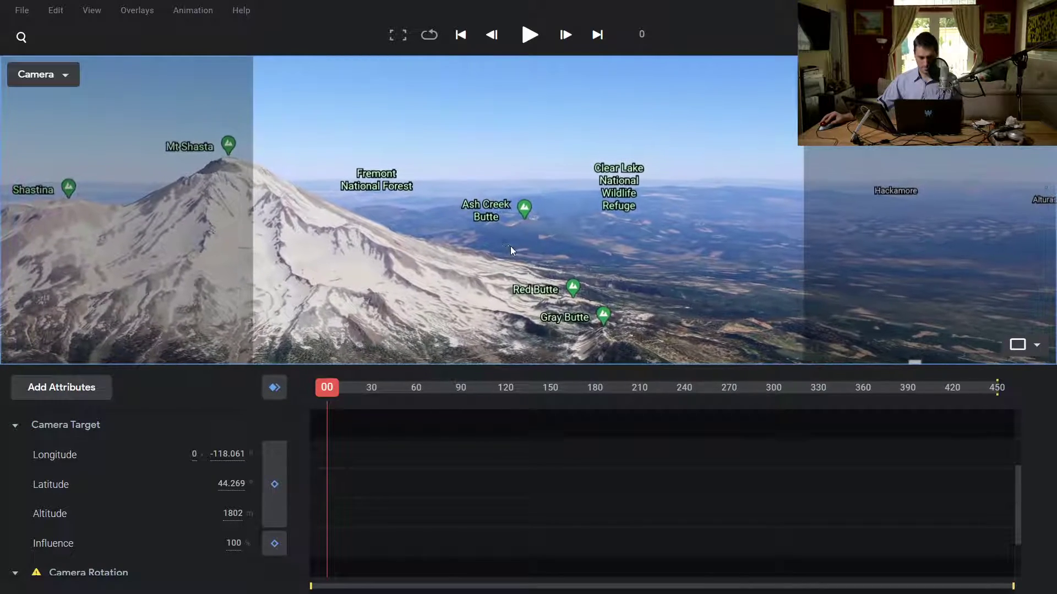
scroll(504, 269, "down", 2)
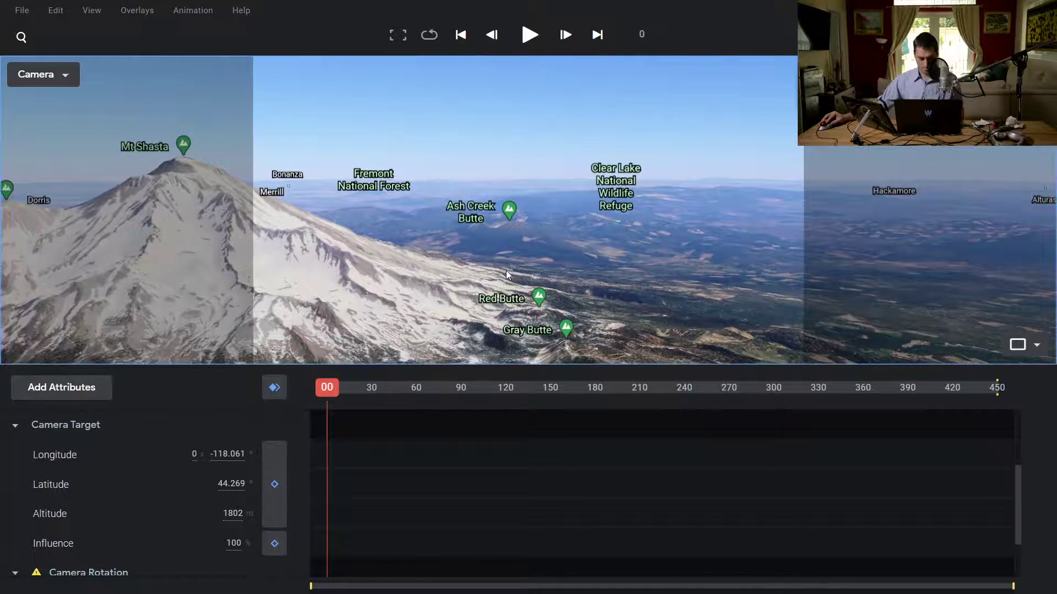
middle_click_drag(506, 269, 500, 271)
mouse_move(501, 271)
left_mouse_down()
mouse_move(465, 276)
mouse_move(575, 273)
mouse_move(557, 288)
mouse_move(560, 275)
mouse_move(540, 289)
mouse_move(600, 278)
mouse_move(619, 261)
mouse_move(593, 282)
mouse_move(550, 467)
mouse_move(551, 8)
left_mouse_up()
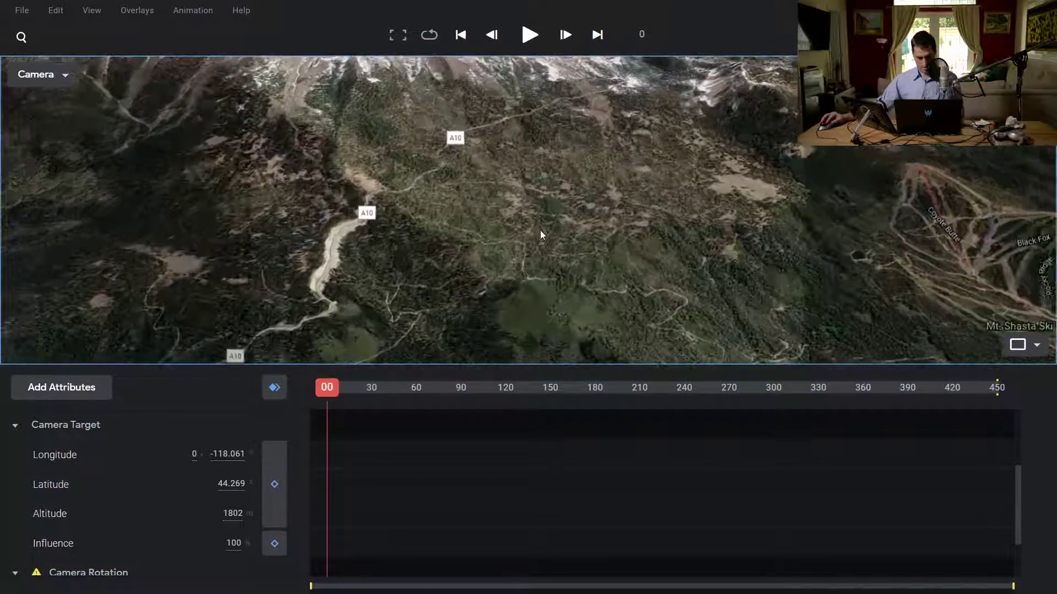
right_click_drag(540, 230, 535, 265)
left_click_drag(534, 233, 521, 495)
left_click_drag(503, 331, 503, 334)
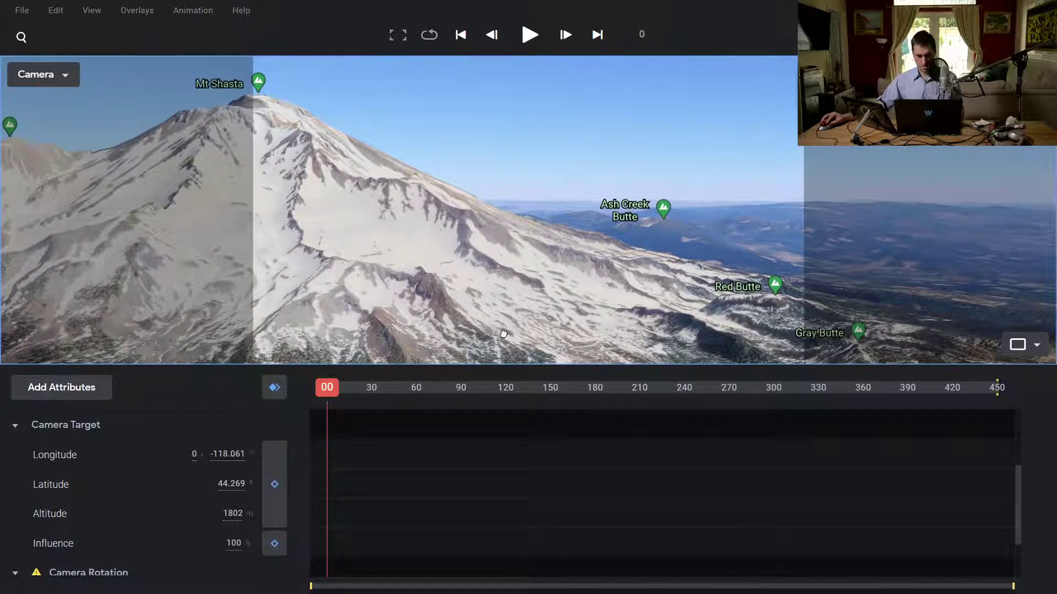
- Add keyframes for the camera target, its influence and the camera pan and tilt at frame 0
left_click(278, 476)
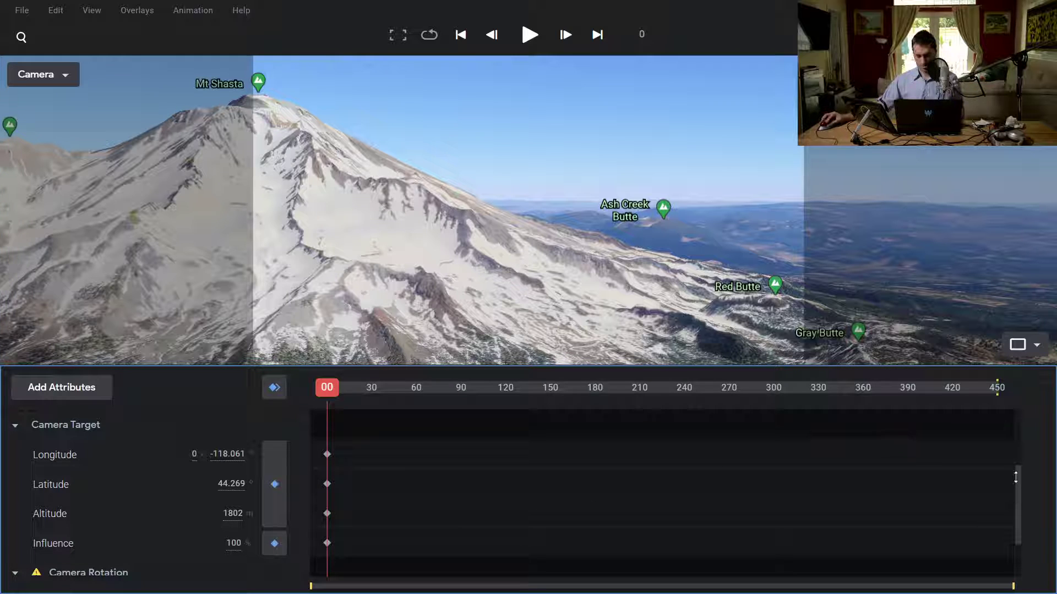
left_click_drag(1016, 477, 1014, 562)
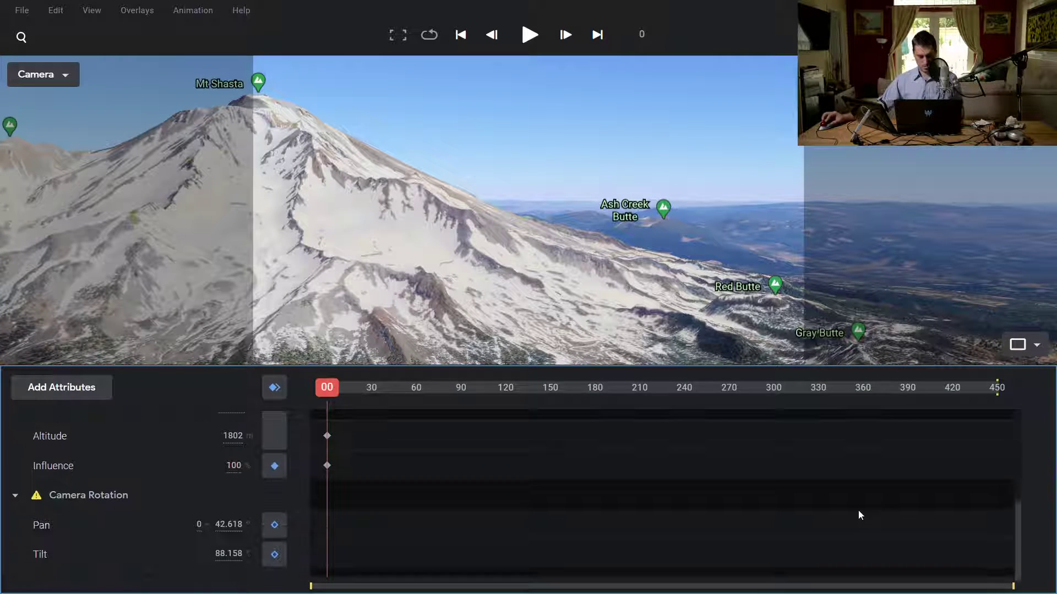
left_click(278, 529)
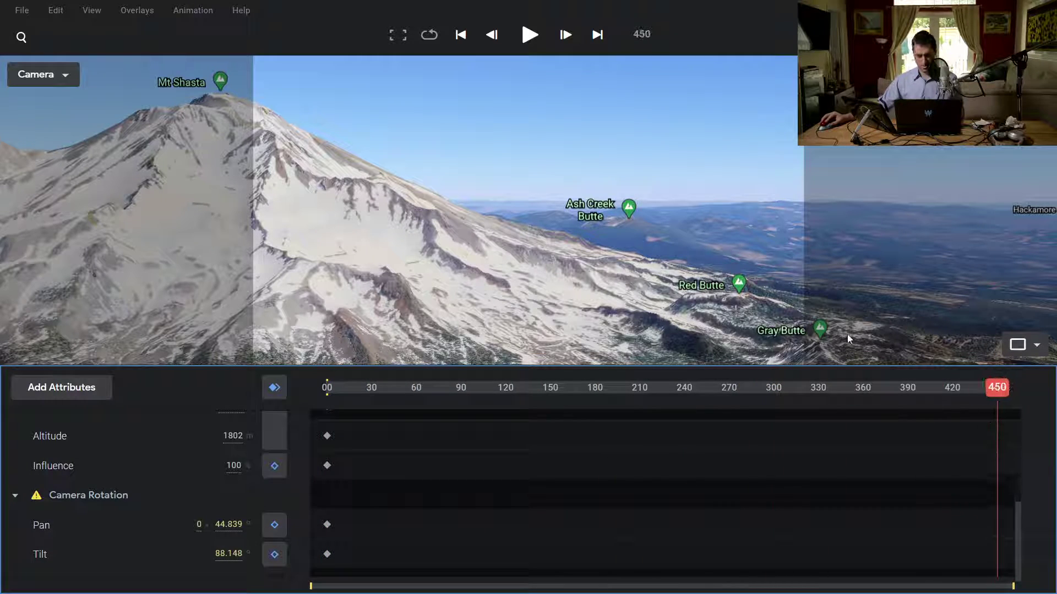
- With the playhead at frame 450, fly the camera from Mt Shasta toward Malheur National Forest, past Wagontire
left_click(515, 211)
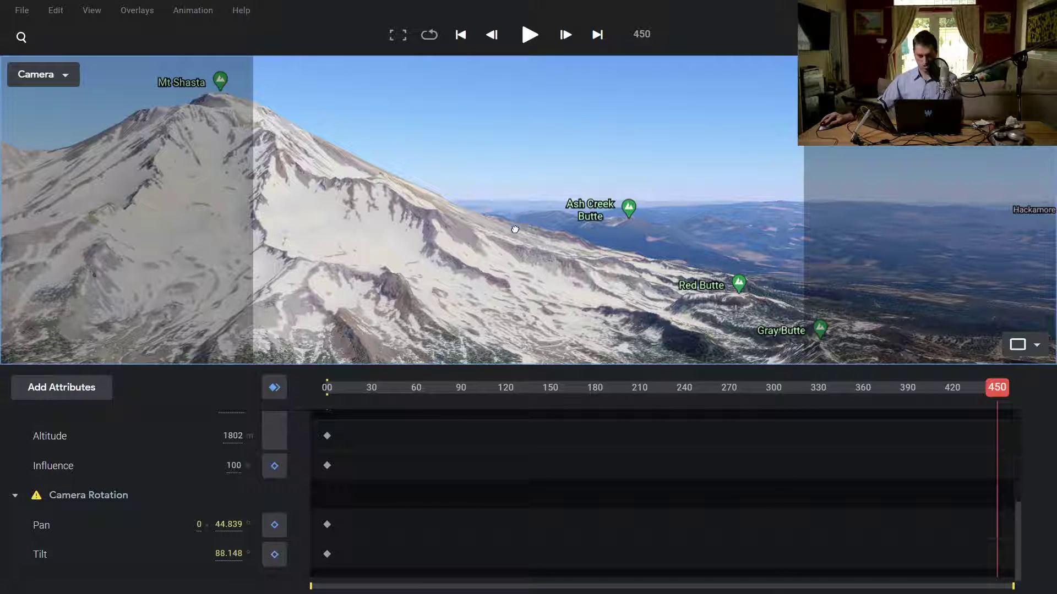
left_click_drag(514, 224, 459, 297)
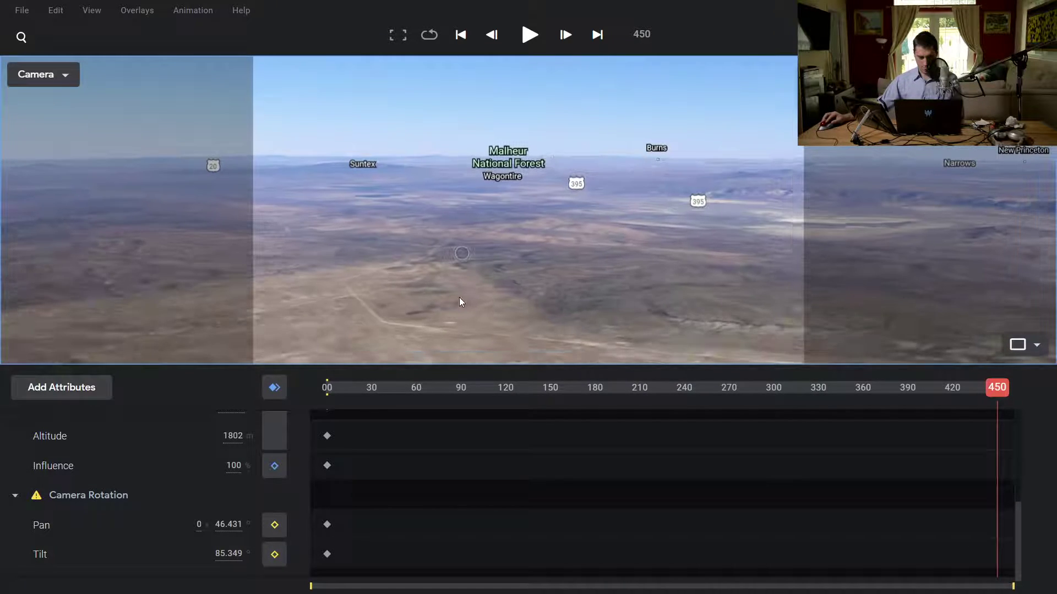
key("alt+Tab")
key("alt+Tab")
key("Tab")
left_click(336, 278)
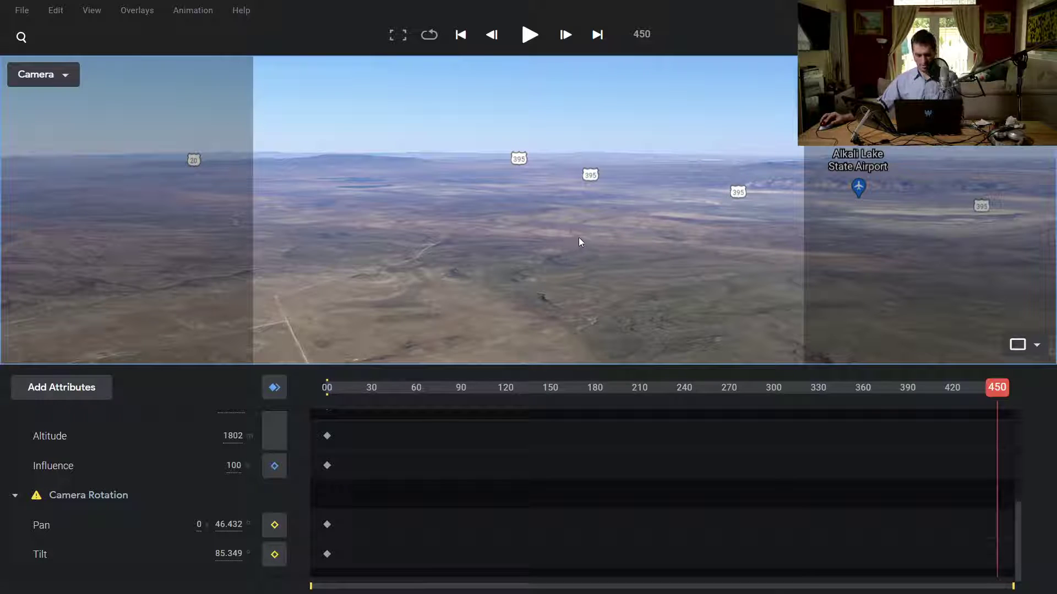
- Search the web for humungous fungus in oregon in a new tab and copy the forest name Malheur National Forest
key("ctrl+t")
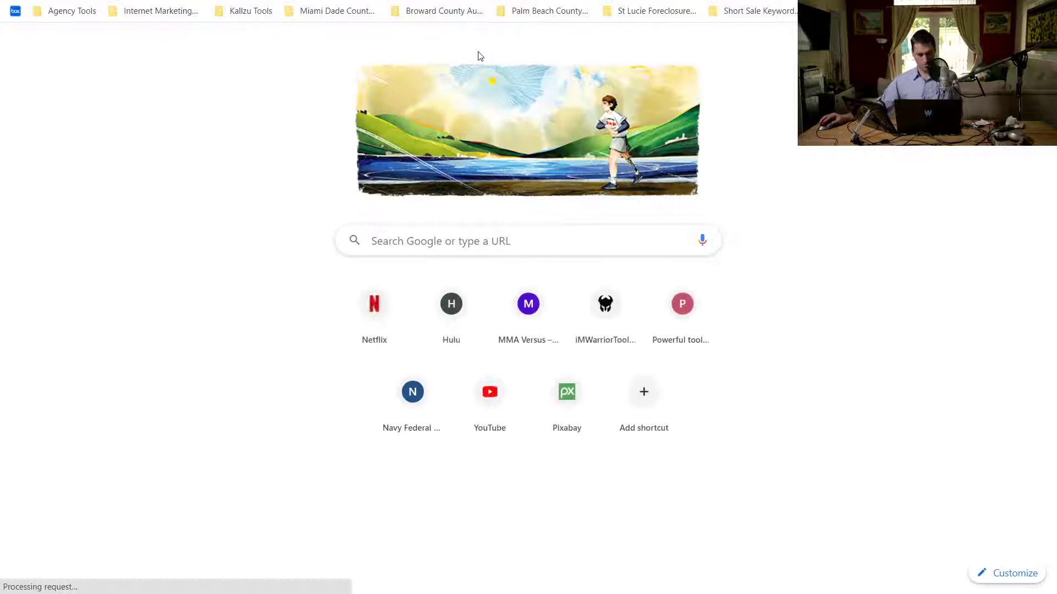
left_click(406, 248)
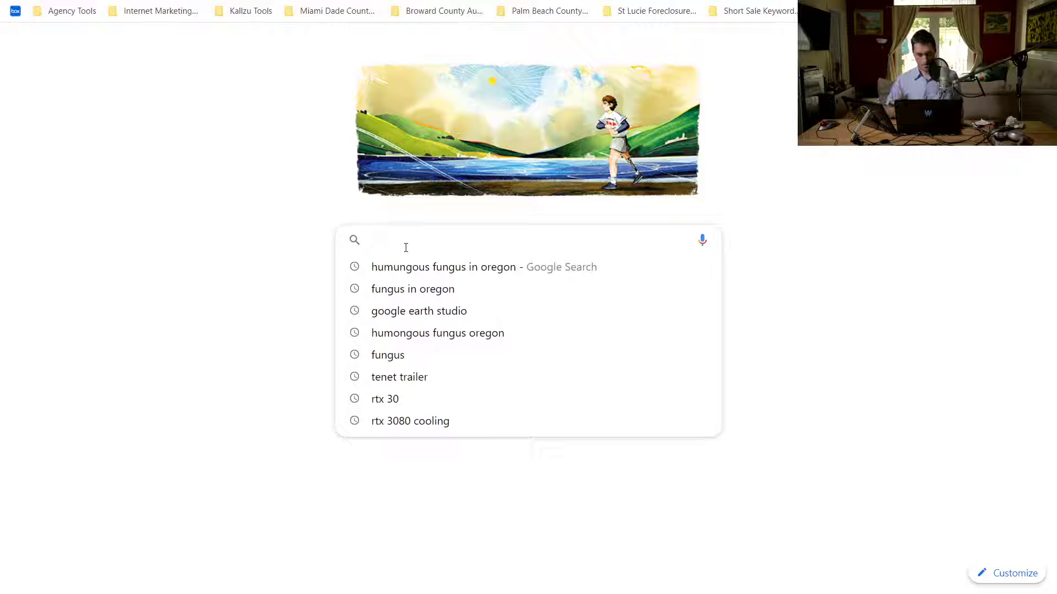
key("Down")
key("Return")
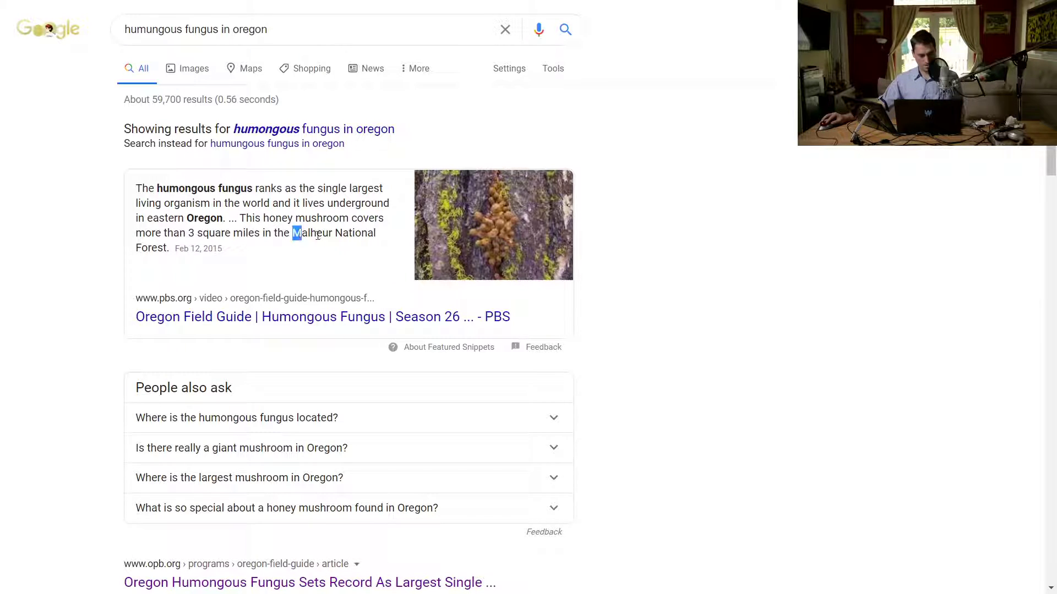
left_click_drag(326, 237, 176, 251)
key("ctrl+c")
- Leave full screen, return to the Google Earth Studio project and send the camera to Malheur National Forest with the location search
key("alt+Tab")
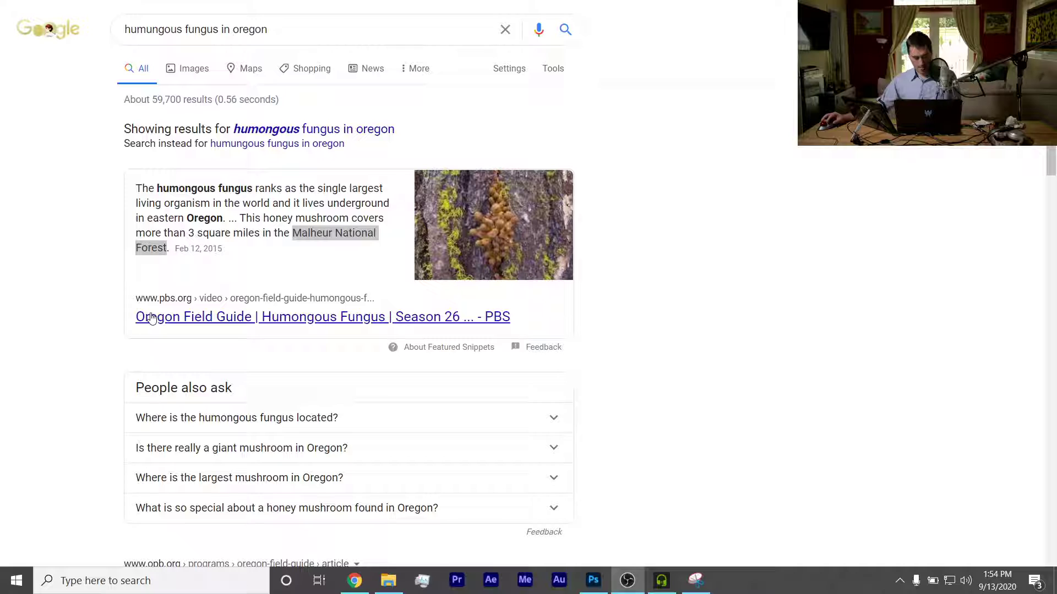
left_click(734, 148)
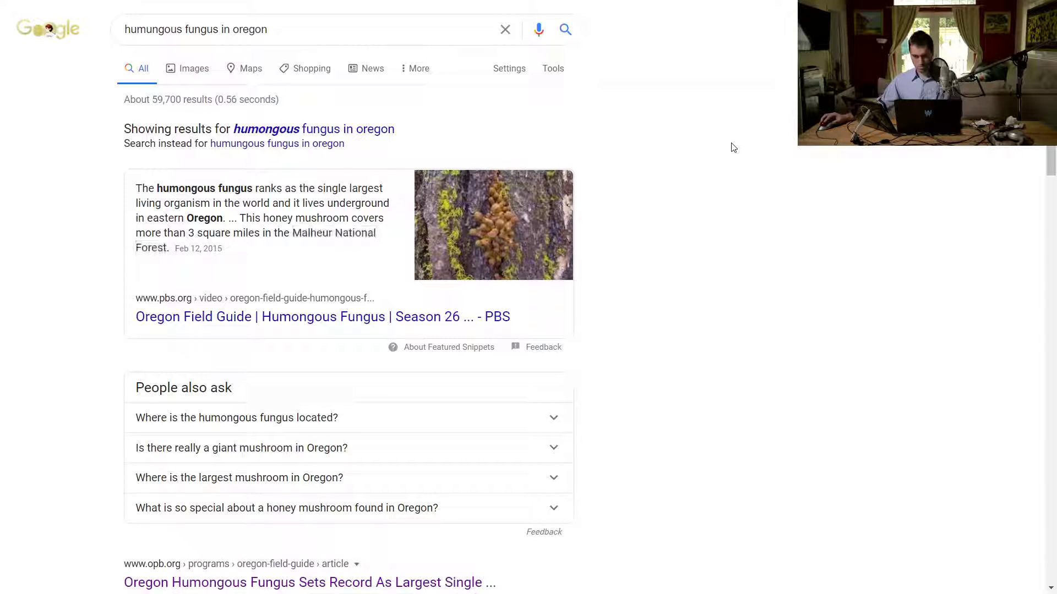
key("F11")
left_click(593, 11)
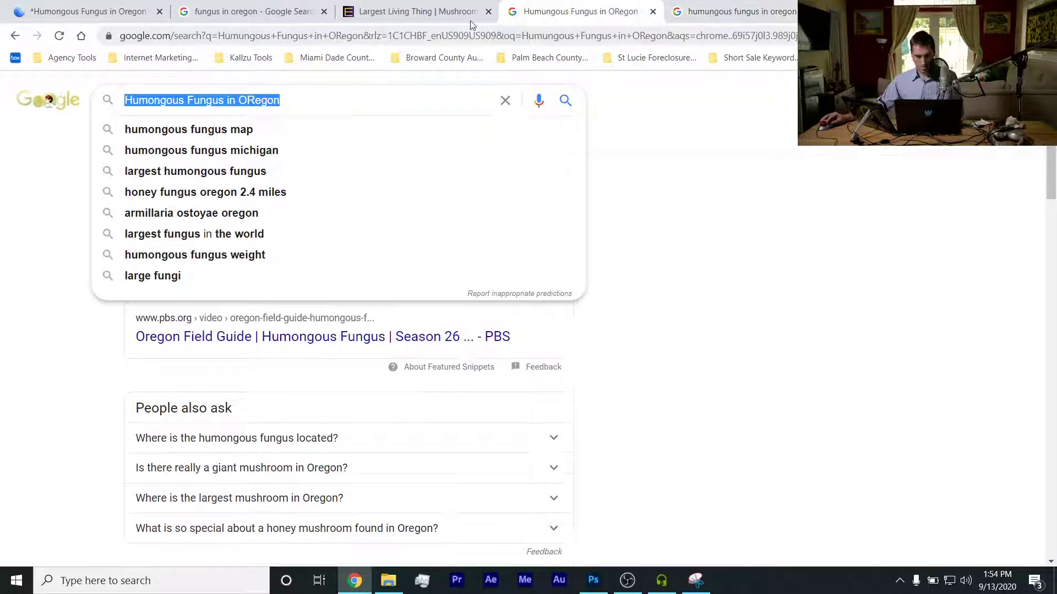
left_click(441, 12)
left_click(248, 12)
left_click(83, 12)
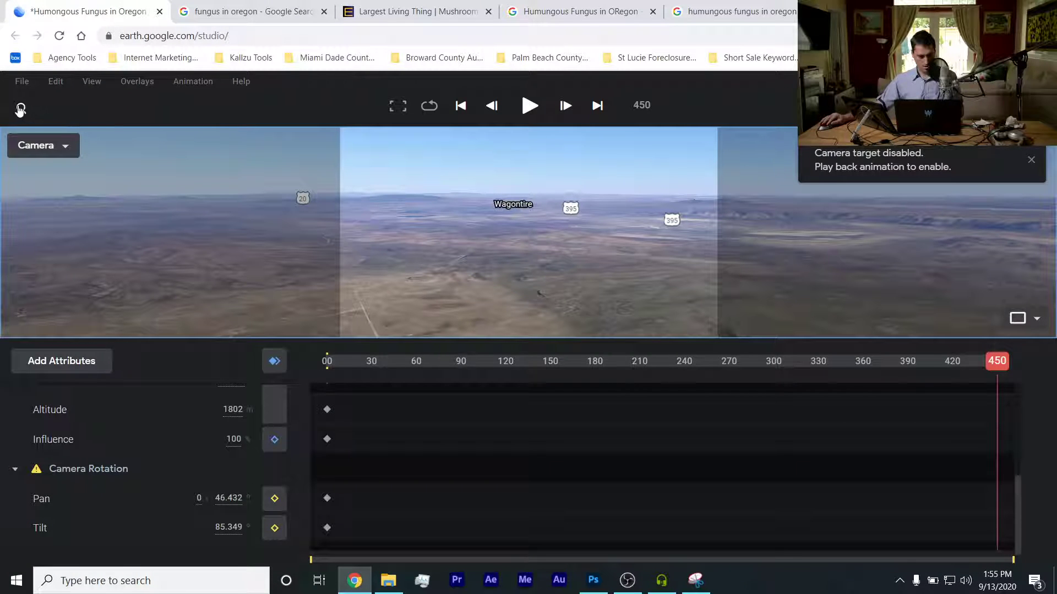
key("ctrl+v")
key("Return")
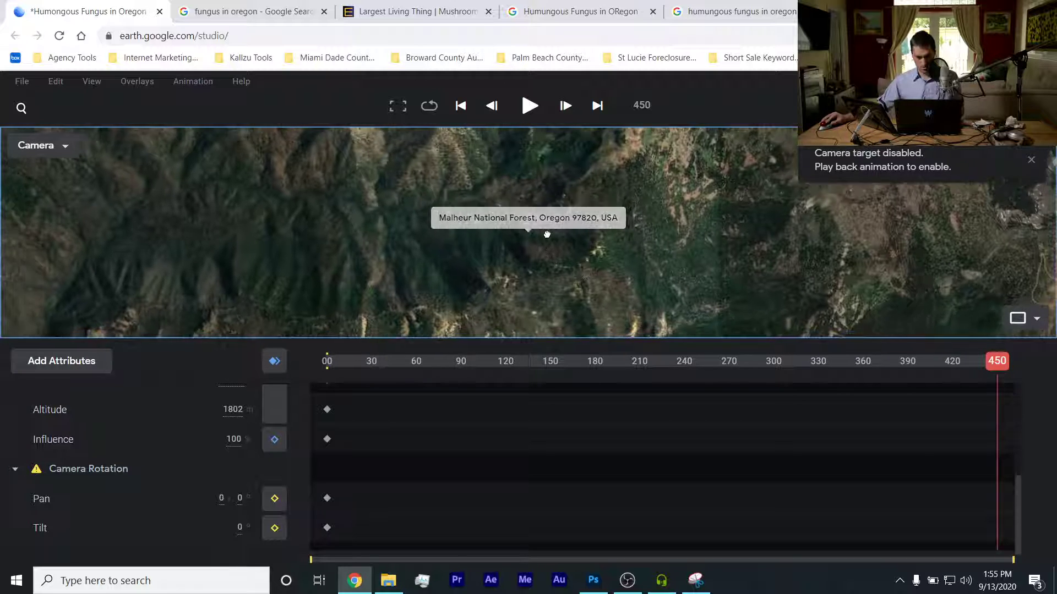
- Go full screen and tilt the camera toward the horizon over the forest ridges, facing Strawberry Mountain Wilderness
left_click_drag(517, 255, 531, 252)
right_click_drag(530, 253, 530, 232)
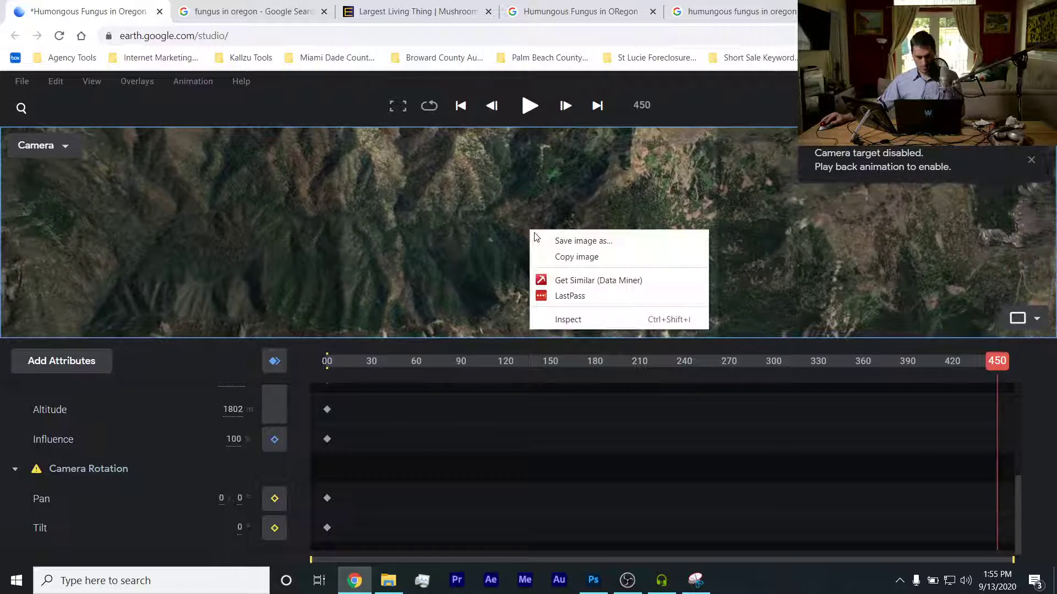
left_click(495, 248)
key("F11")
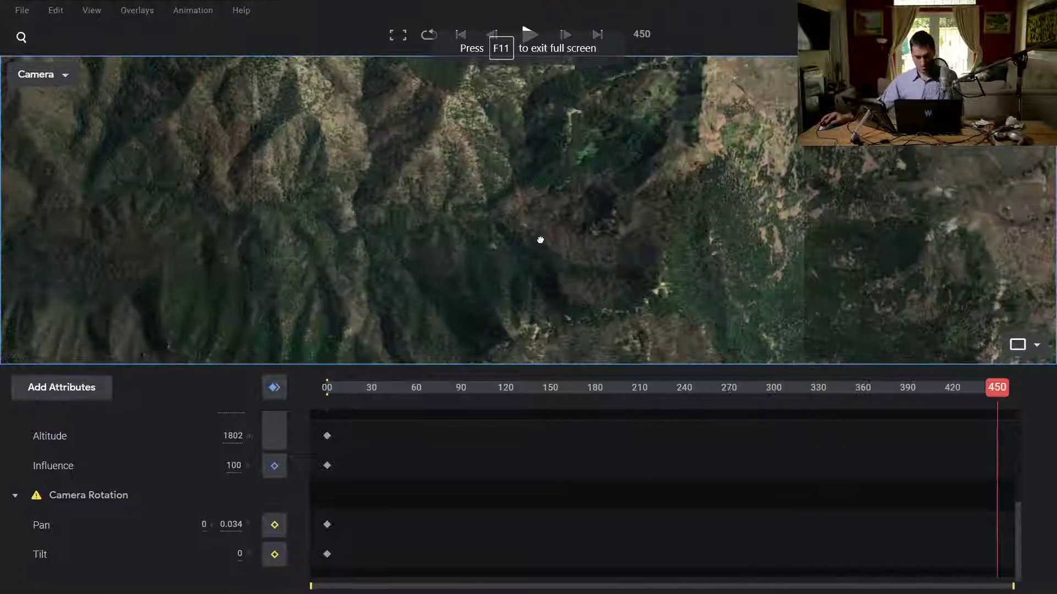
right_click_drag(546, 260, 537, 273)
left_click(538, 256)
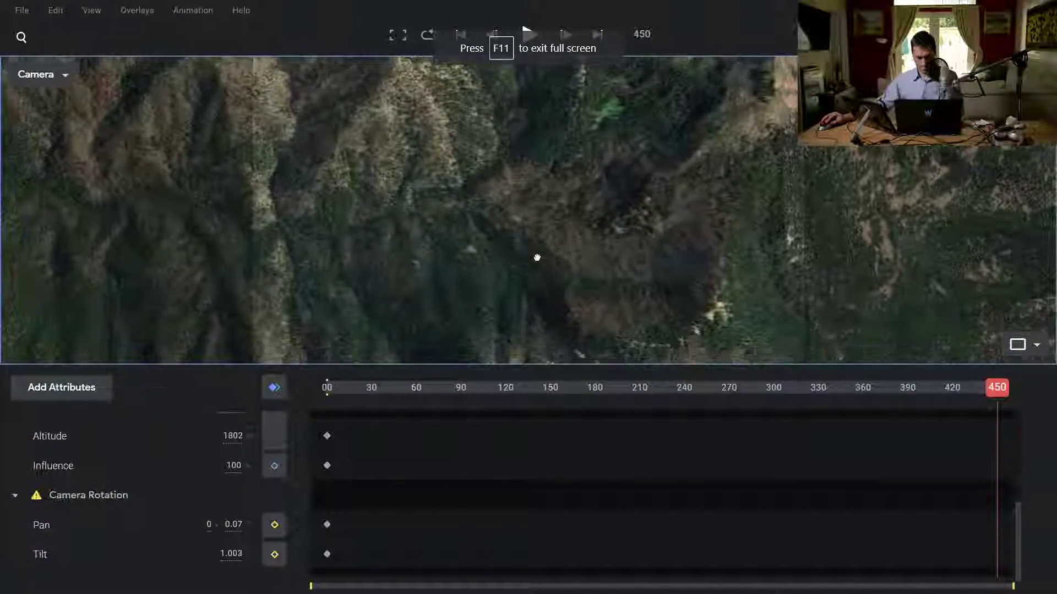
middle_click_drag(540, 254, 451, 187)
mouse_move(537, 231)
middle_mouse_down()
mouse_move(467, 210)
mouse_move(544, 227)
middle_mouse_up()
right_click_drag(546, 227, 613, 198)
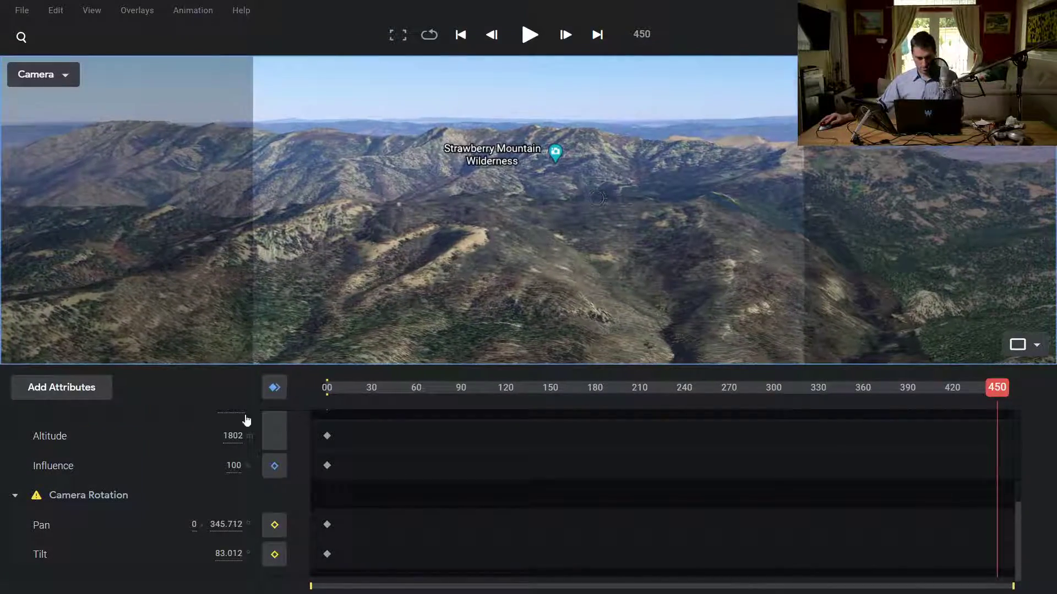
- Add keyframes at frame 450 for the camera position, camera target, influence, pan and tilt
left_click(274, 465)
left_click(274, 436)
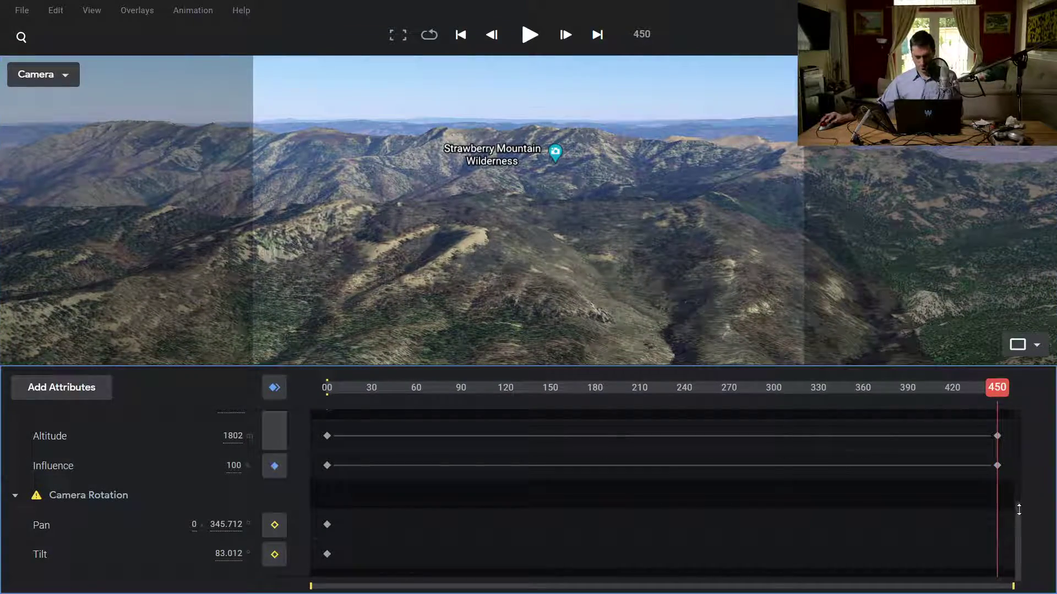
left_click_drag(1018, 510, 1018, 447)
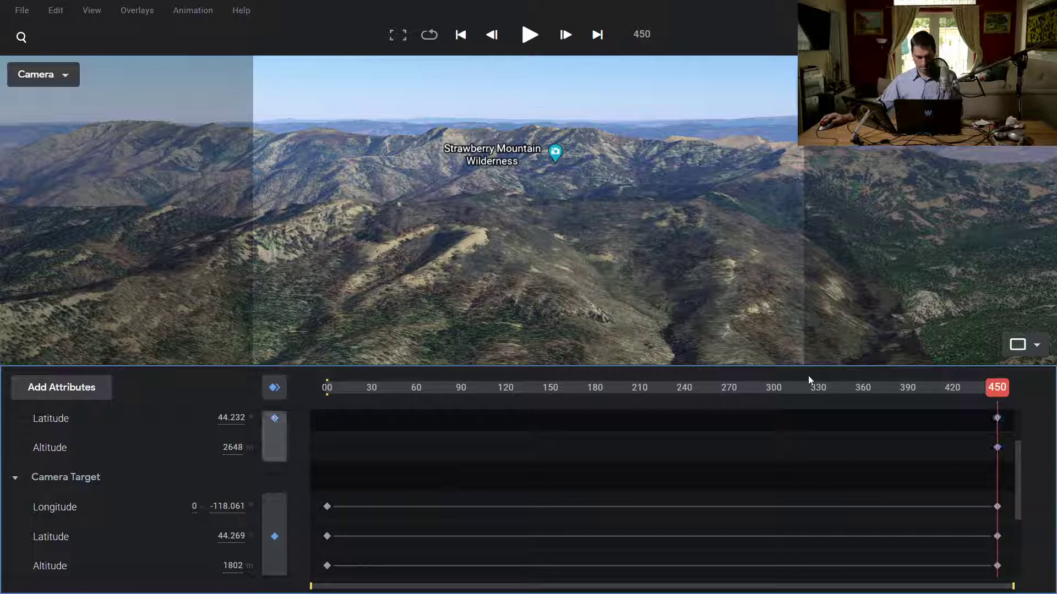
left_click_drag(1017, 479, 1015, 537)
left_click(274, 533)
left_click(274, 563)
- Preview the animation from its start, stop it at frame 53 and examine the camera position keyframes
left_click_drag(397, 382, 295, 391)
key("space")
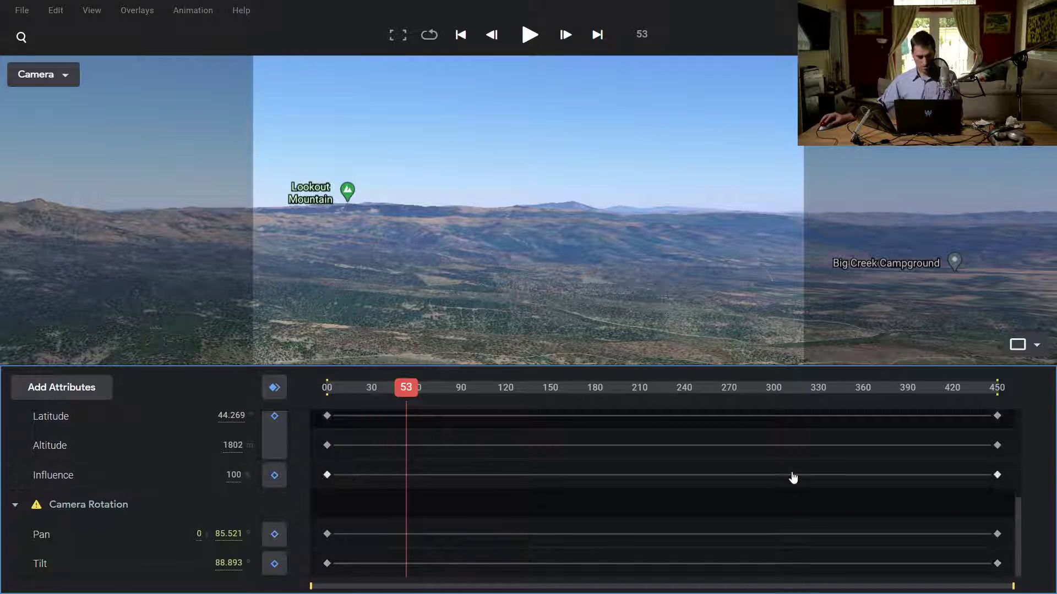
left_click_drag(1019, 536, 995, 333)
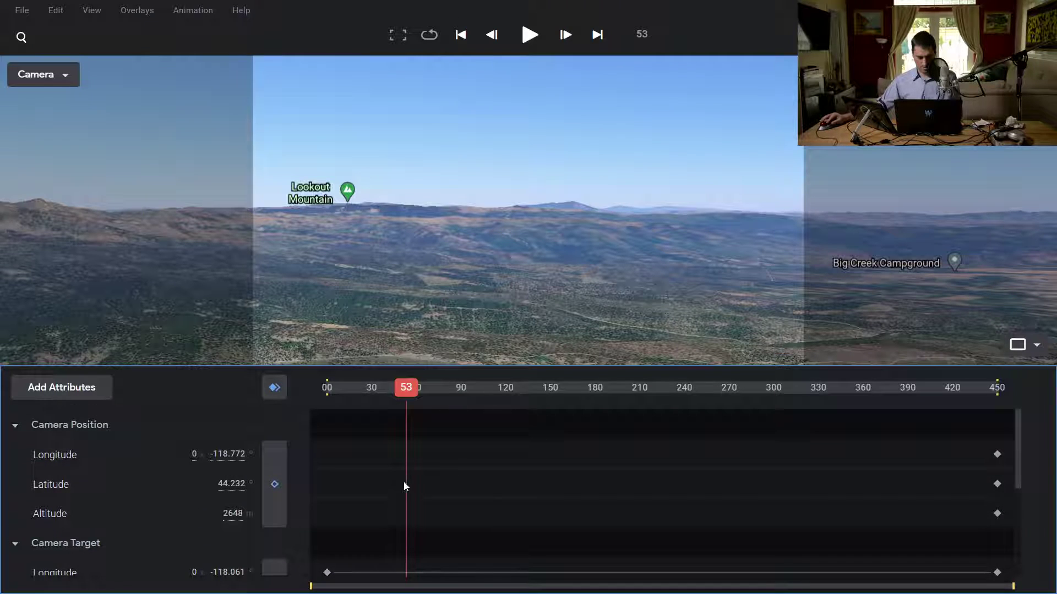
- Add a camera position keyframe at frame 0, briefly preview the animation and return to its start
left_click(327, 395)
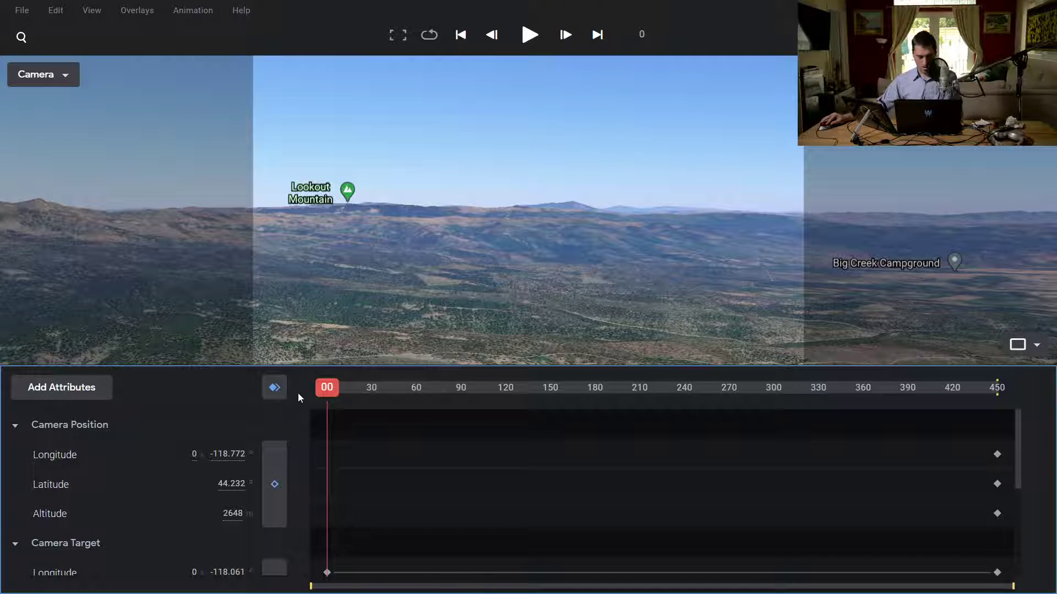
left_click(274, 484)
key("space")
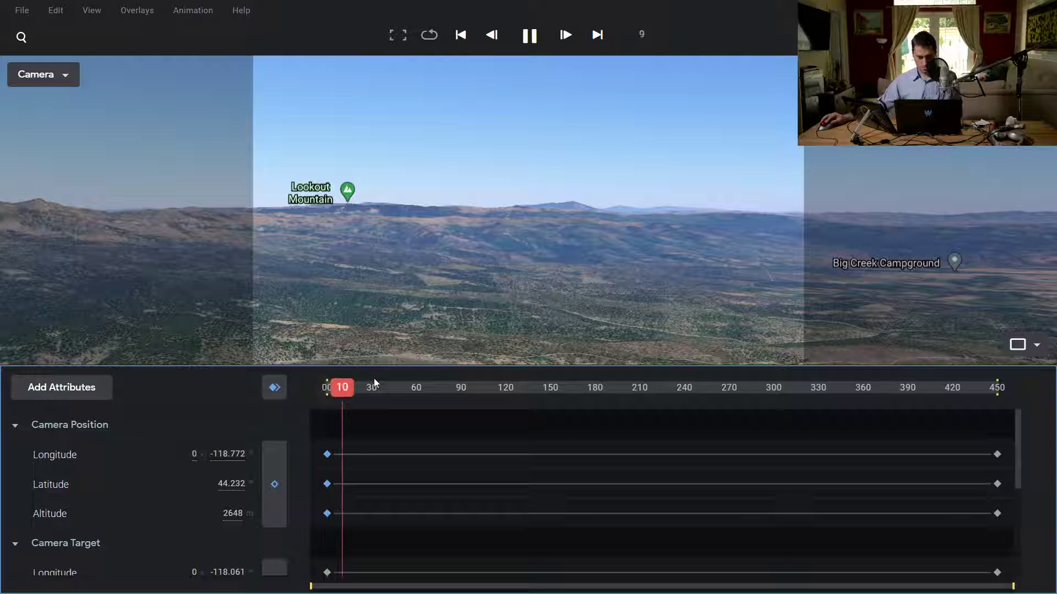
key("space")
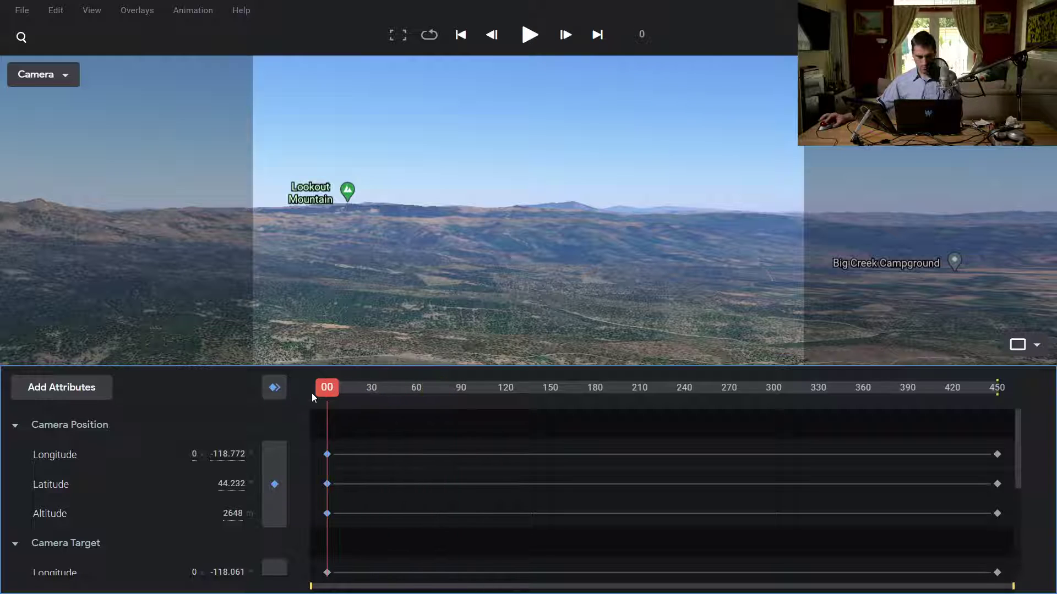
left_click(38, 75)
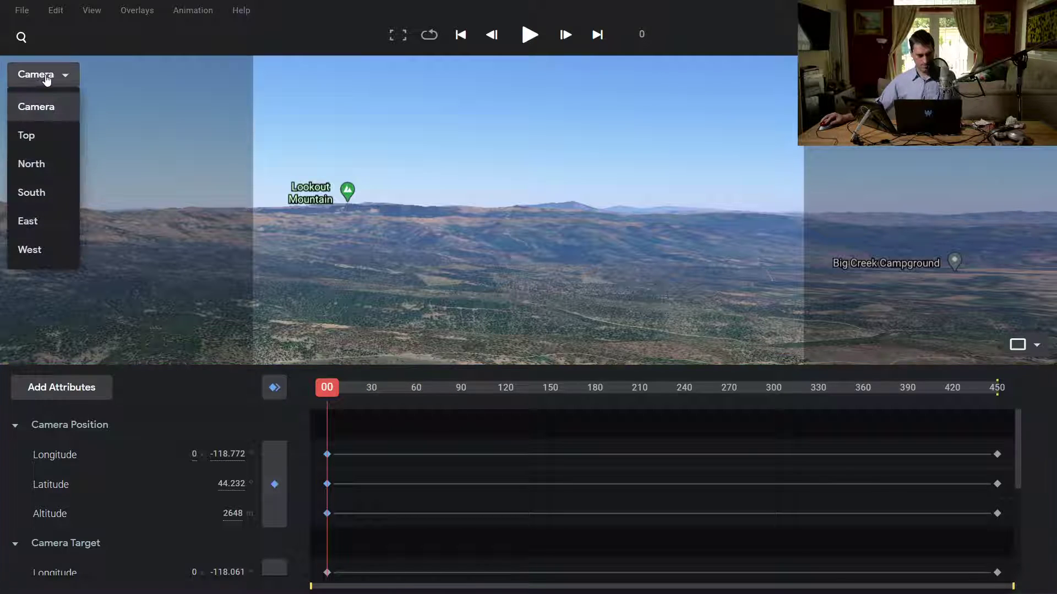
left_click(50, 80)
left_click(56, 11)
left_click(22, 11)
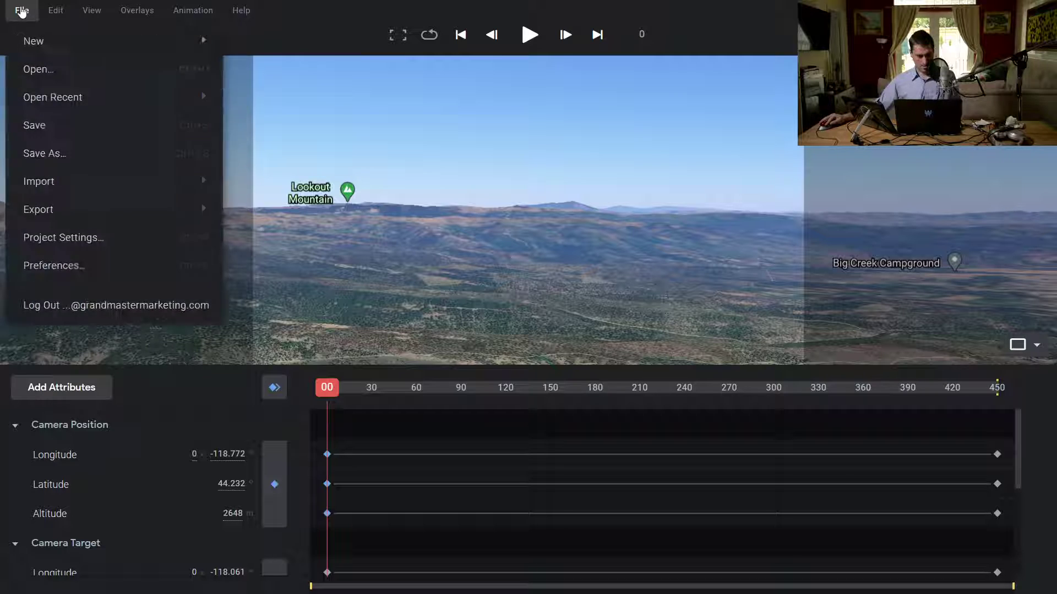
left_click(137, 117)
right_click(154, 144)
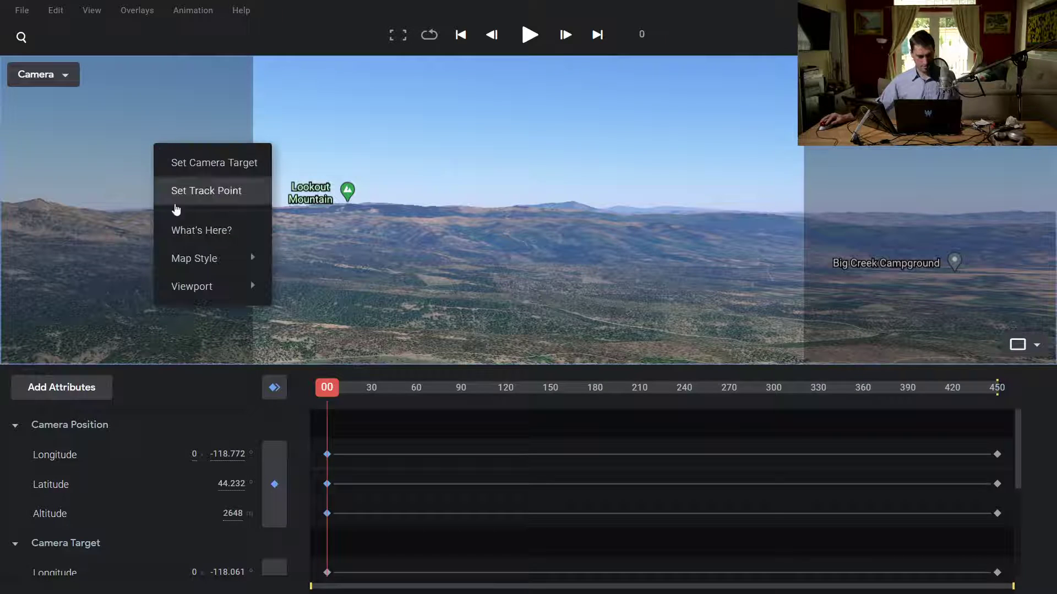
- Remove the Camera Target attribute so the camera is no longer locked to a point on the globe
left_click(77, 398)
left_click(23, 437)
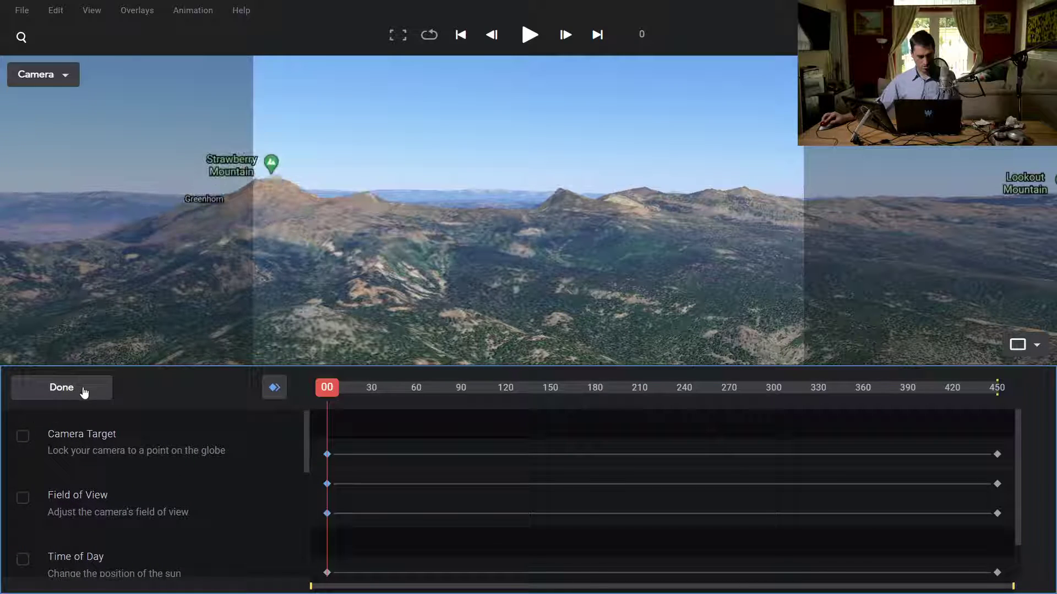
left_click(62, 388)
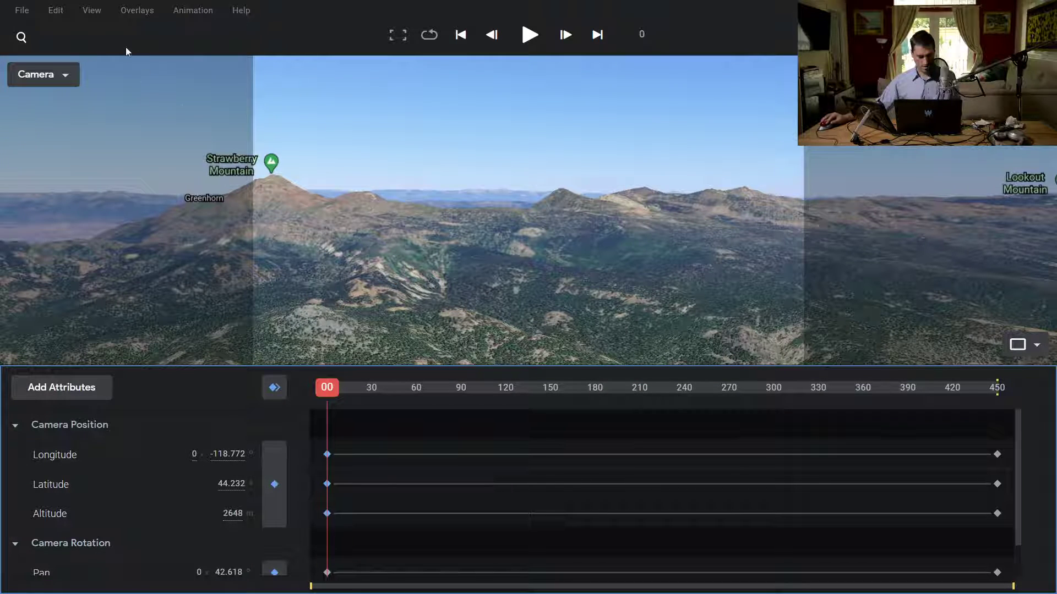
- Send the camera to Malheur National Forest, Oregon, USA with the location search and tilt it toward Strawberry Mountain on the horizon
left_click(21, 36)
type("Malheur National Forest")
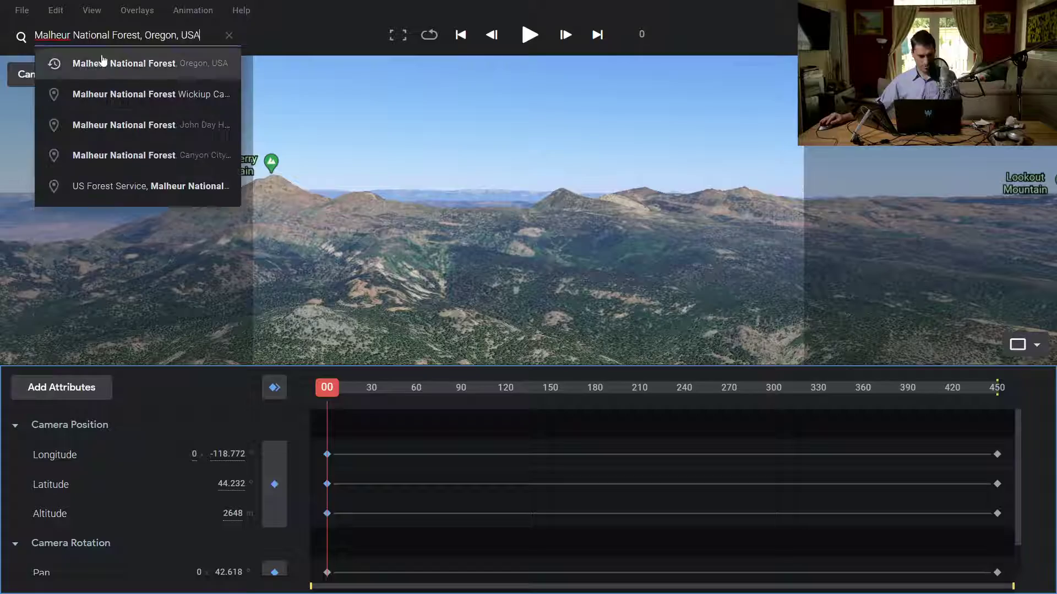
left_click(106, 64)
left_click_drag(523, 217, 483, 88, "shift")
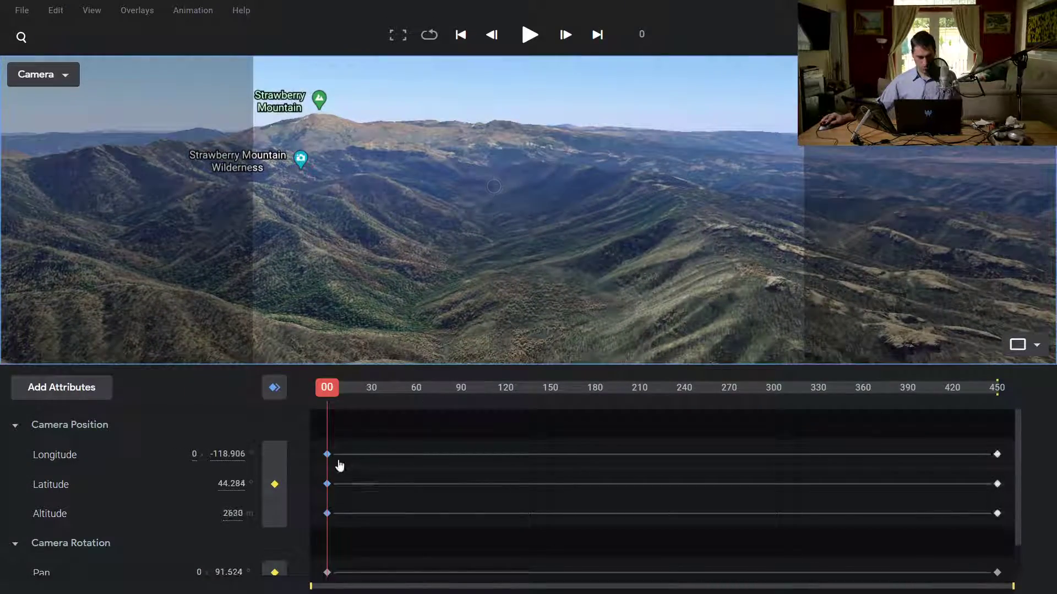
- Update the frame 0 keyframes for camera position, pan and tilt to the current view, and scrub the timeline to frame 294
left_click(276, 475)
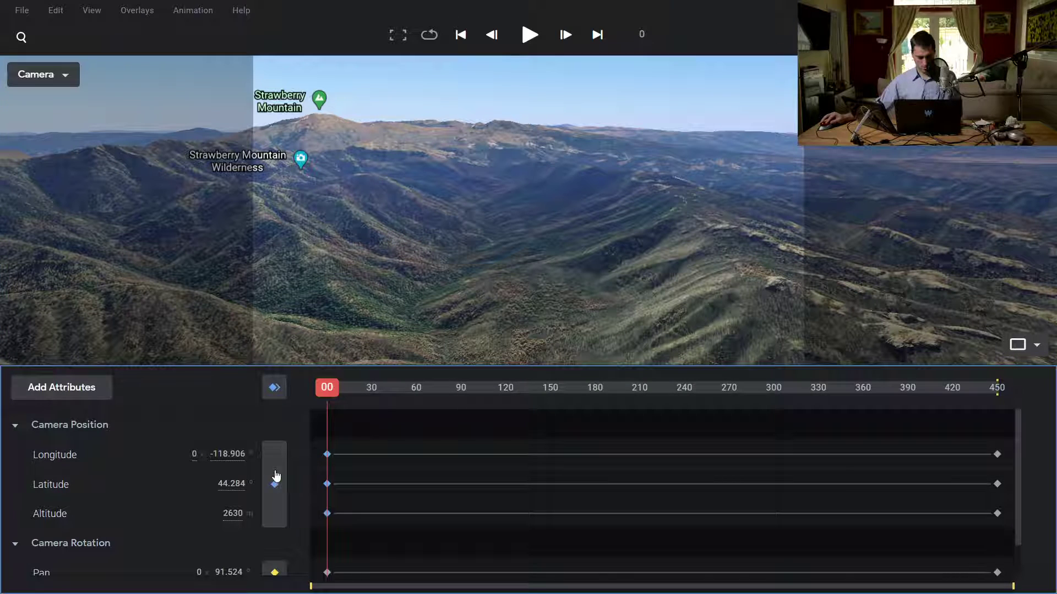
left_click(275, 572)
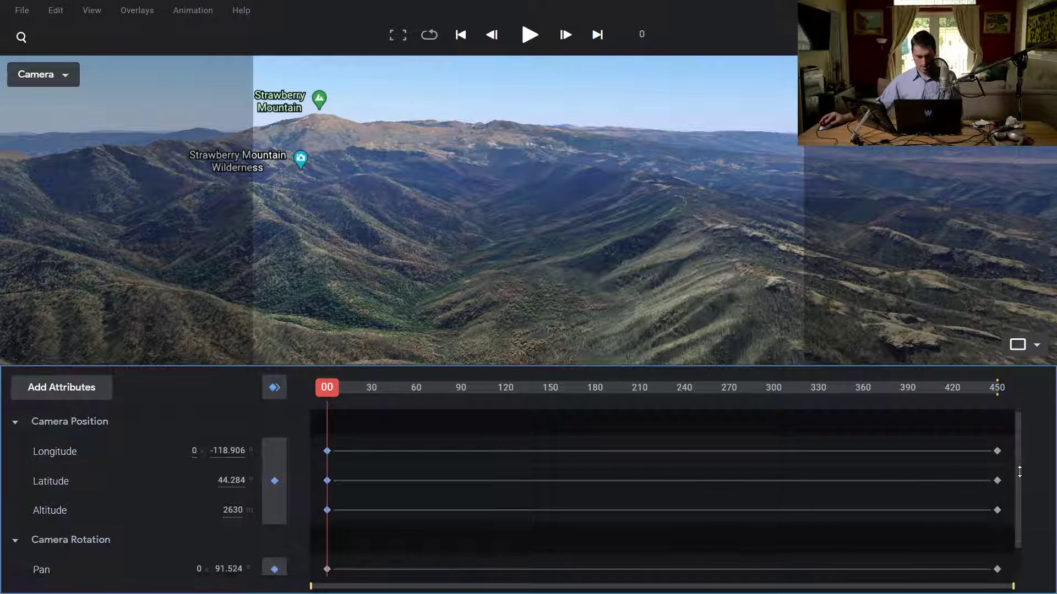
scroll(550, 550, "down", 1)
left_click(275, 554)
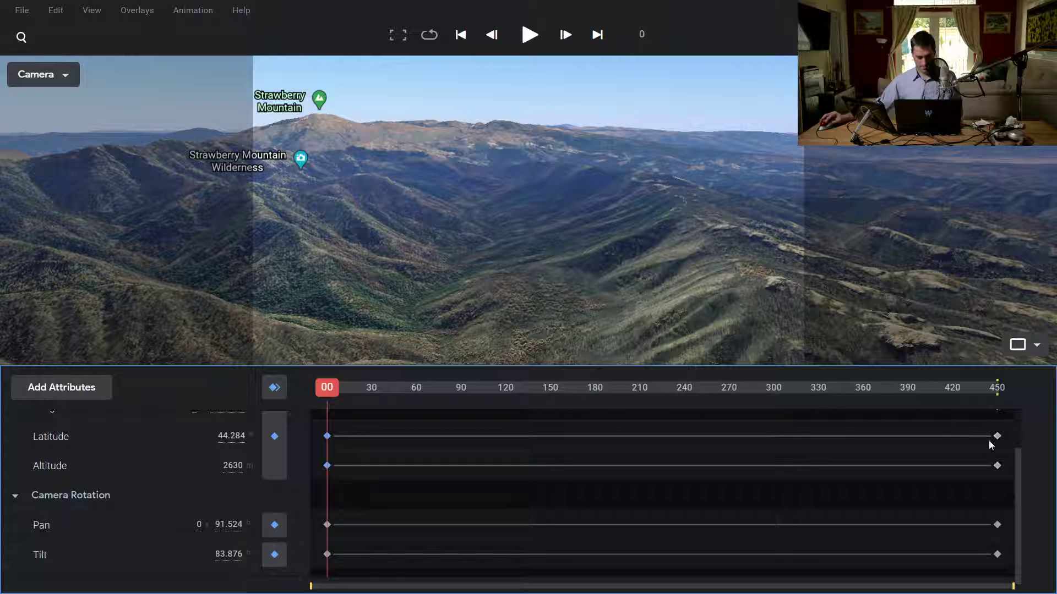
left_click_drag(1017, 469, 878, 339)
mouse_move(333, 391)
left_mouse_down()
mouse_move(955, 389)
mouse_move(351, 423)
mouse_move(290, 451)
mouse_move(1040, 440)
mouse_move(480, 463)
mouse_move(762, 460)
left_mouse_up()
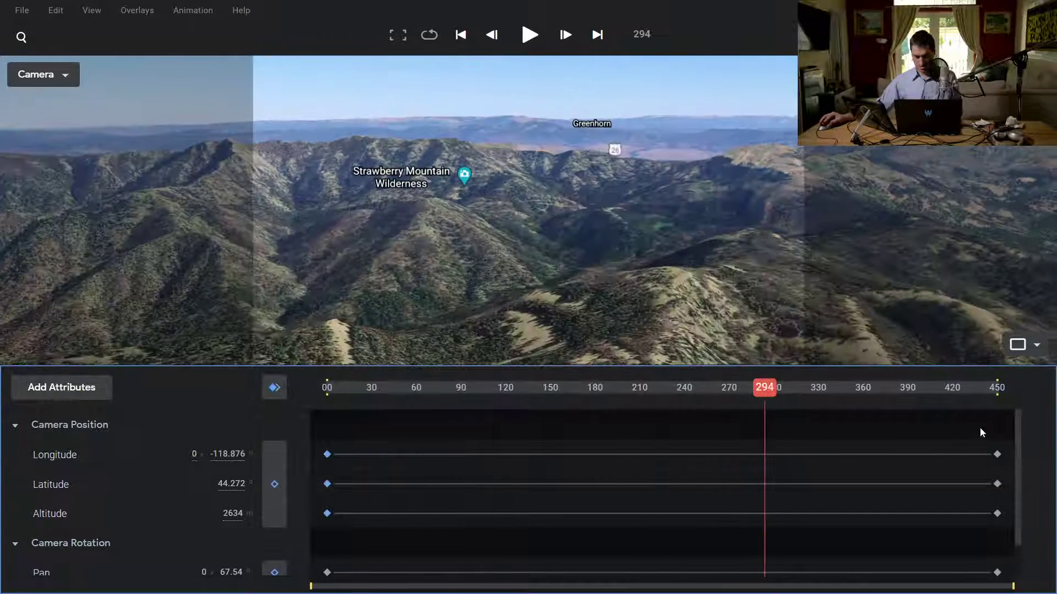
- Delete all keyframes at frame 450 and move the frame 0 keyframes for camera position, pan and tilt to frame 450
mouse_move(972, 434)
left_mouse_down()
mouse_move(1049, 582)
mouse_move(1010, 468)
left_mouse_up()
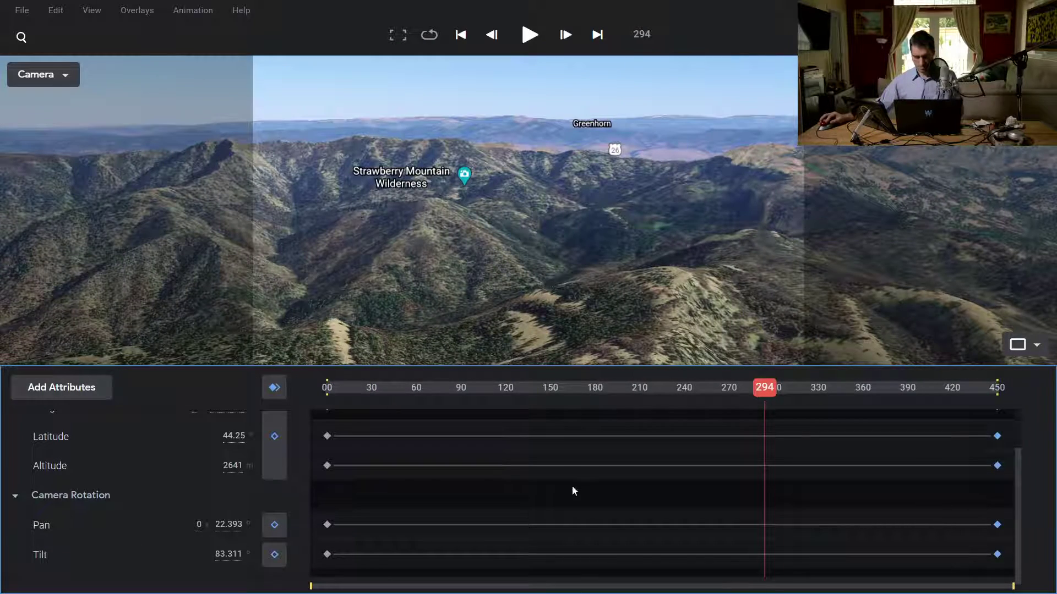
key("Delete")
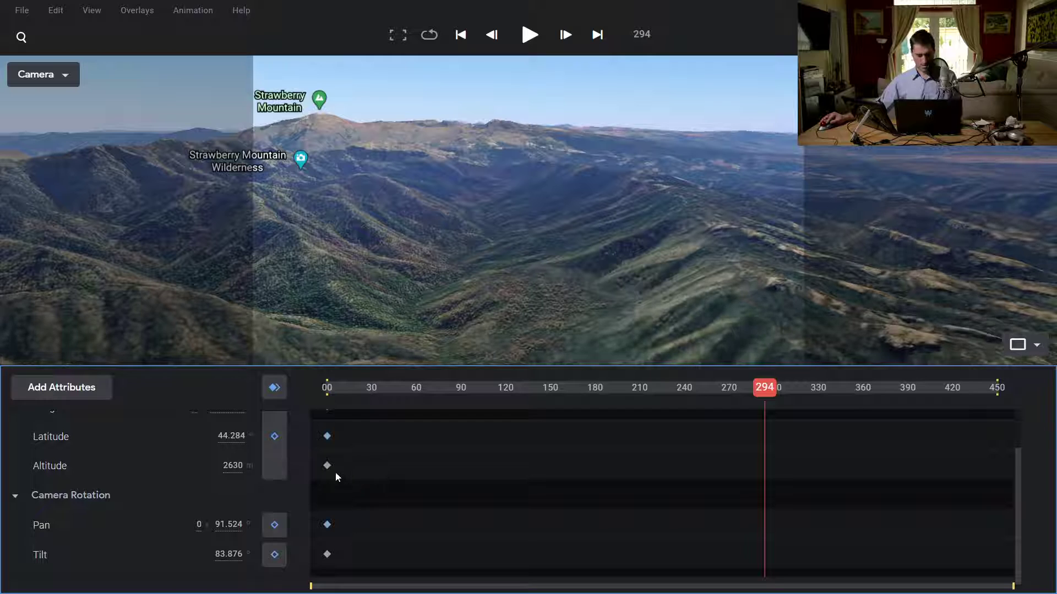
left_click_drag(329, 474, 999, 473)
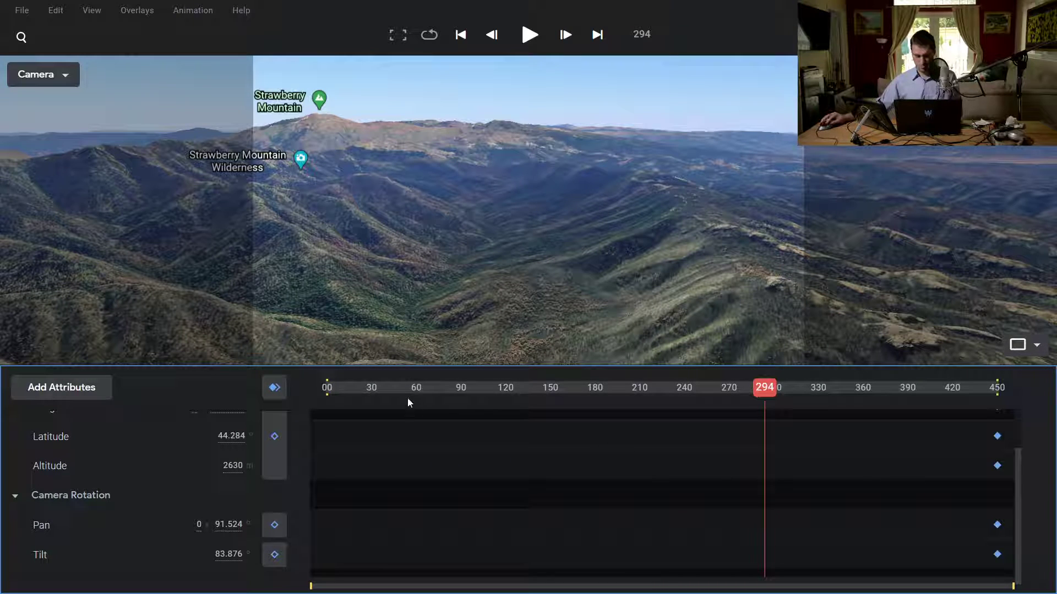
- At frame 0, move the camera to about longitude -119.828°, latitude 44.339° and altitude 2359 m, looking toward the distant mountains
left_click_drag(408, 397, 288, 401)
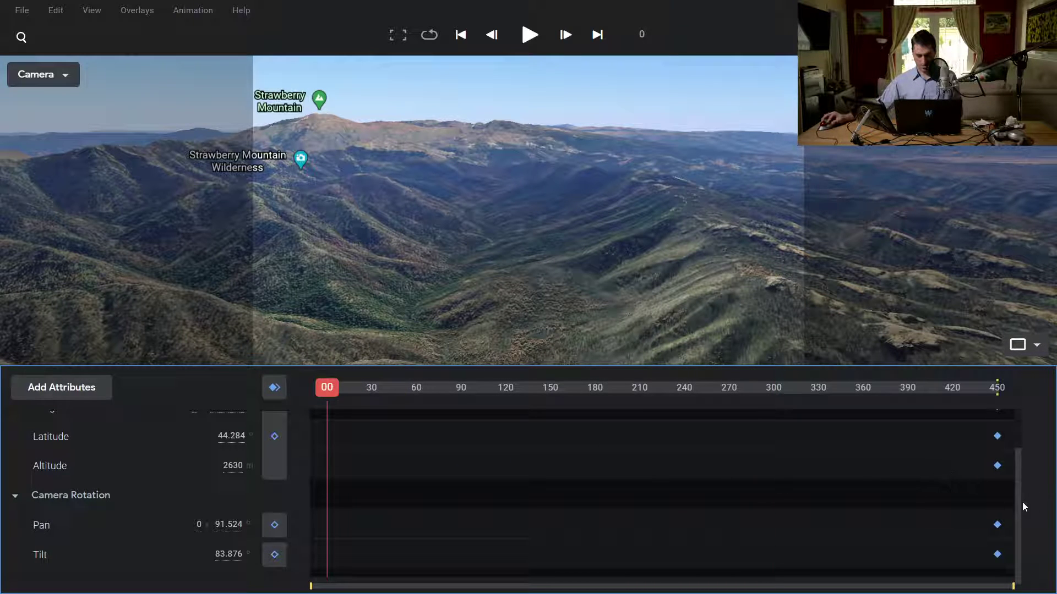
scroll(1019, 504, "up", 2)
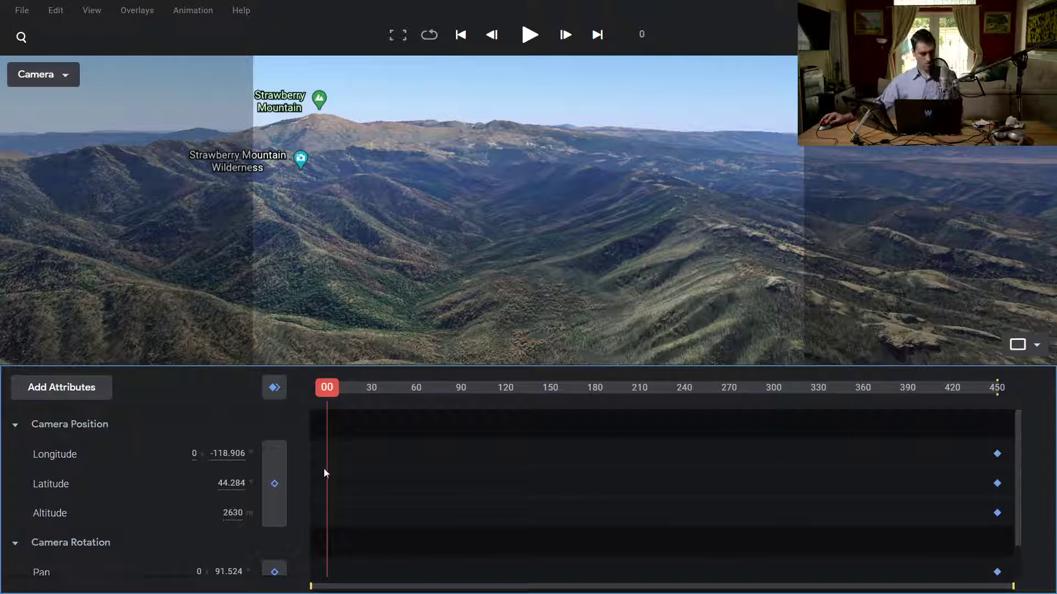
middle_click_drag(453, 230, 478, 196)
left_click_drag(474, 212, 438, 196)
- Add keyframes at frame 0 for the camera position, pan and tilt
left_click(274, 517)
left_click(274, 572)
scroll(494, 508, "down", 2)
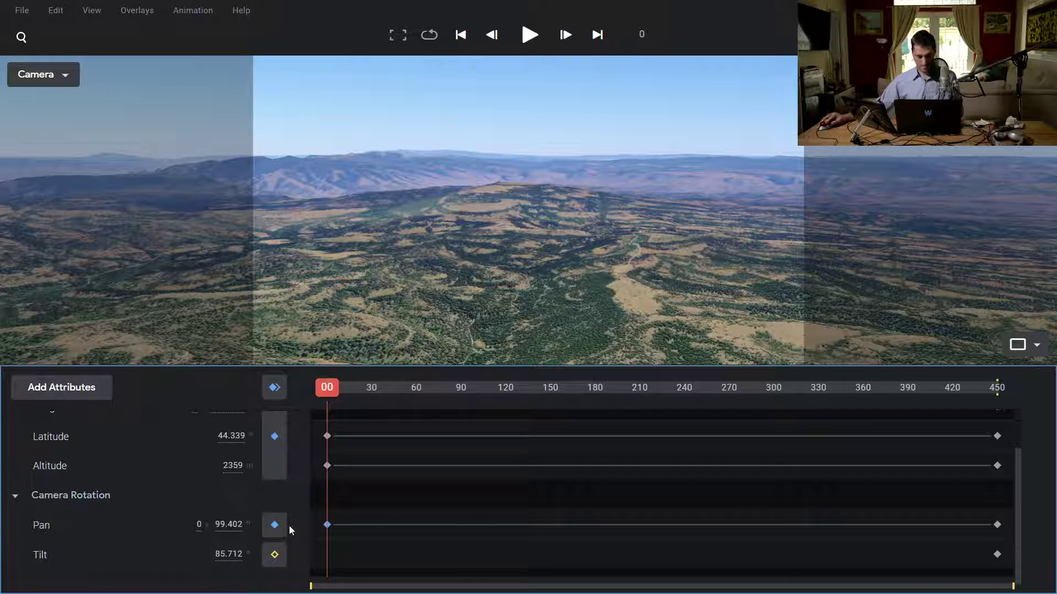
left_click(274, 554)
scroll(1015, 513, "up", 2)
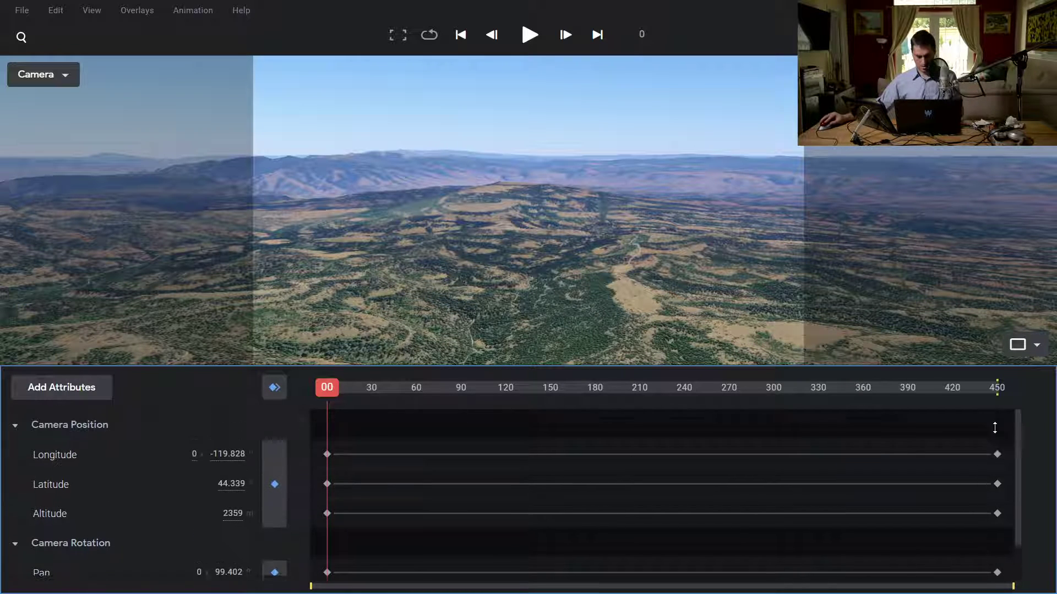
- Preview the flight from the start of the animation, replay its beginning and stop at frame 28
key("space")
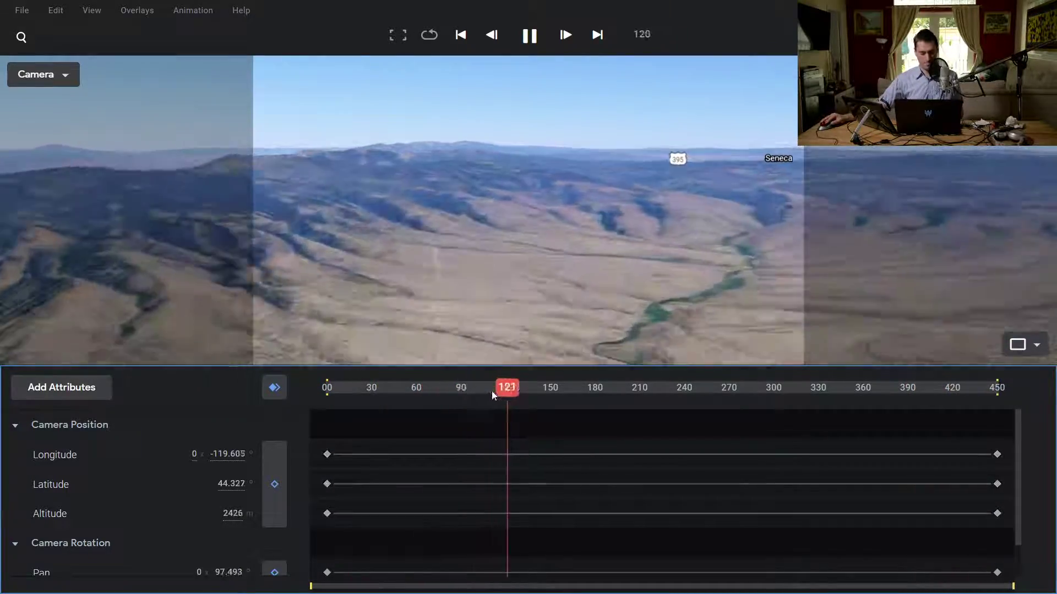
left_click_drag(493, 391, 327, 388)
key("space")
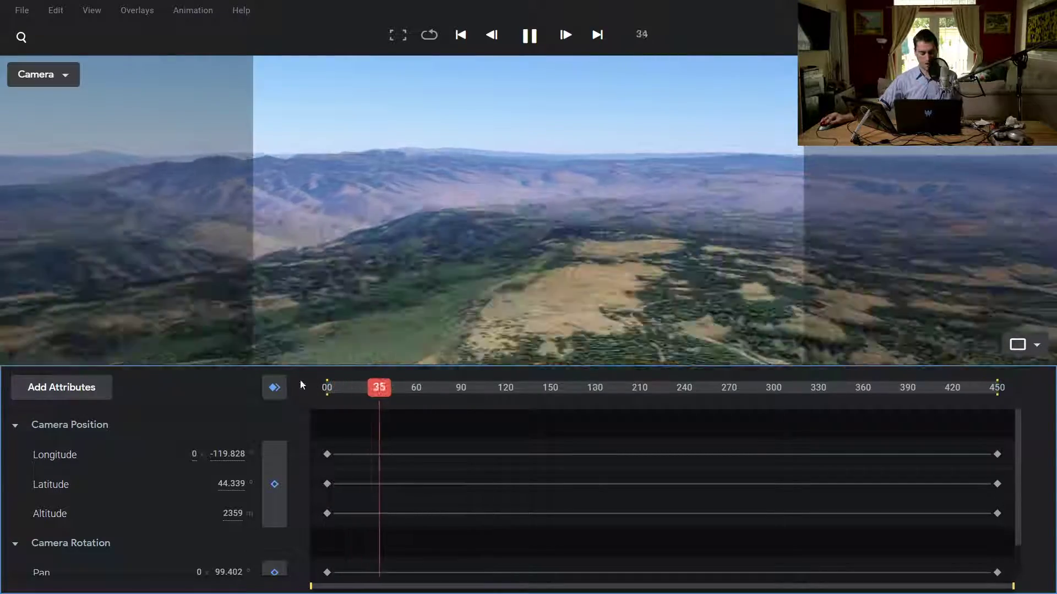
left_click(355, 390)
key("space")
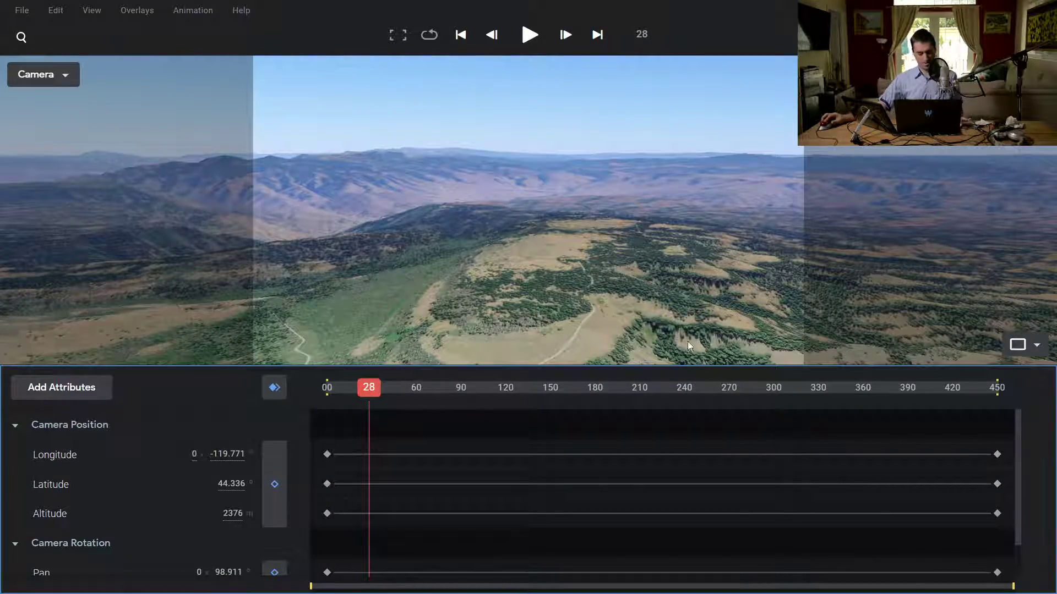
- Leave full screen, open YouTube in a new browser tab and bring up the account options
key("F11")
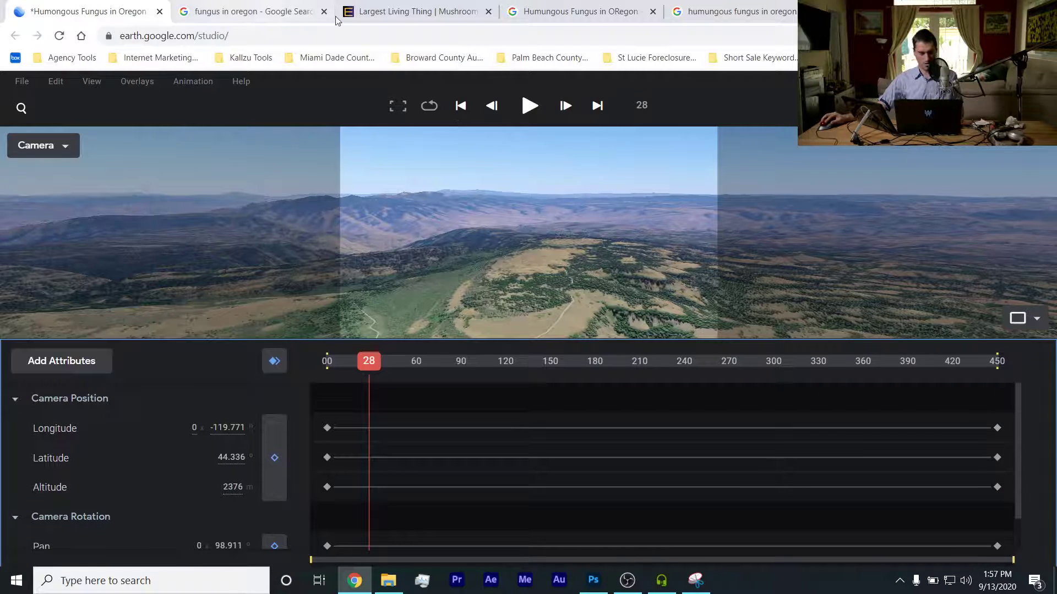
key("ctrl+t")
type("youtube.com")
key("Return")
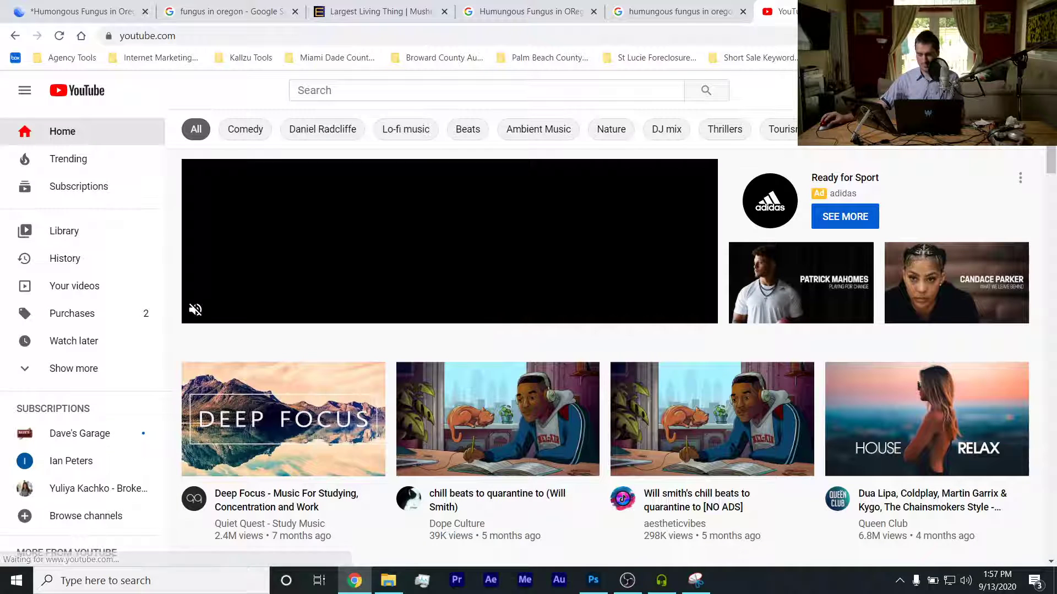
left_click(1031, 91)
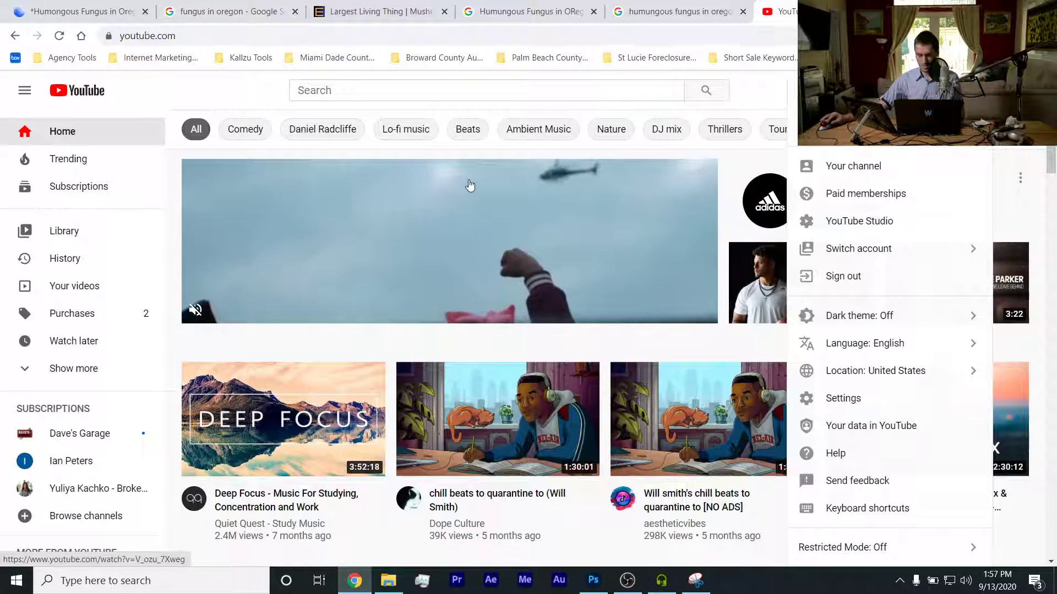
- Search YouTube for the creator's channel by name, open the first channel found and browse its uploaded videos
left_click(313, 88)
type("rick troutner")
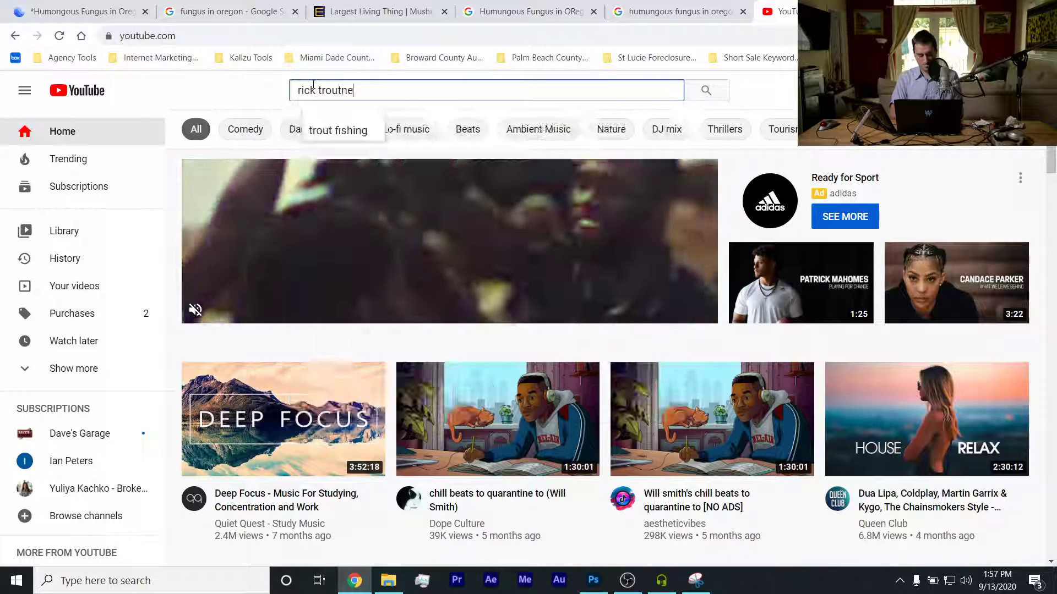
key("Return")
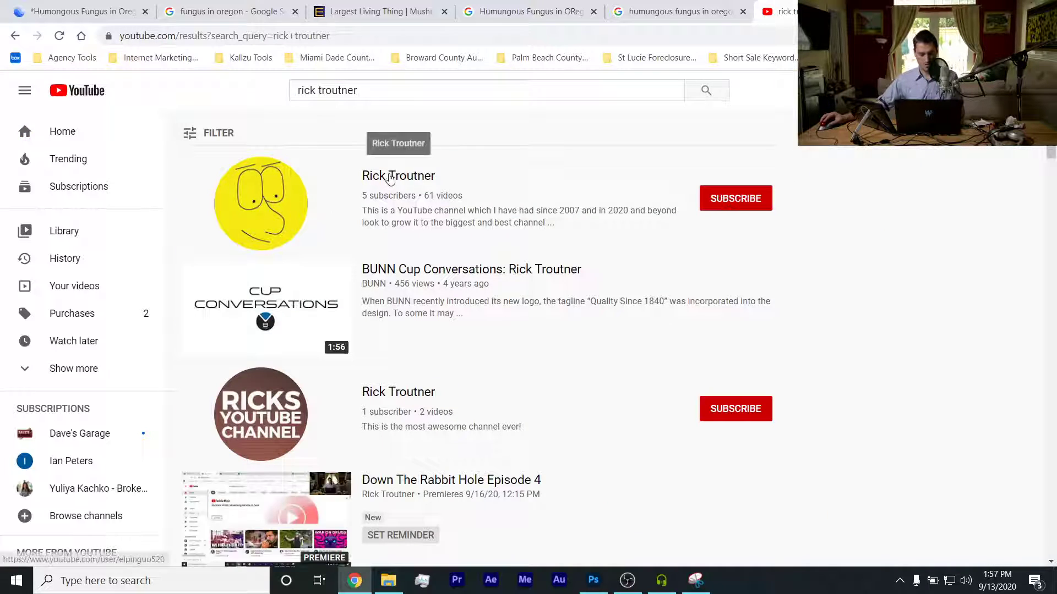
left_click(387, 181)
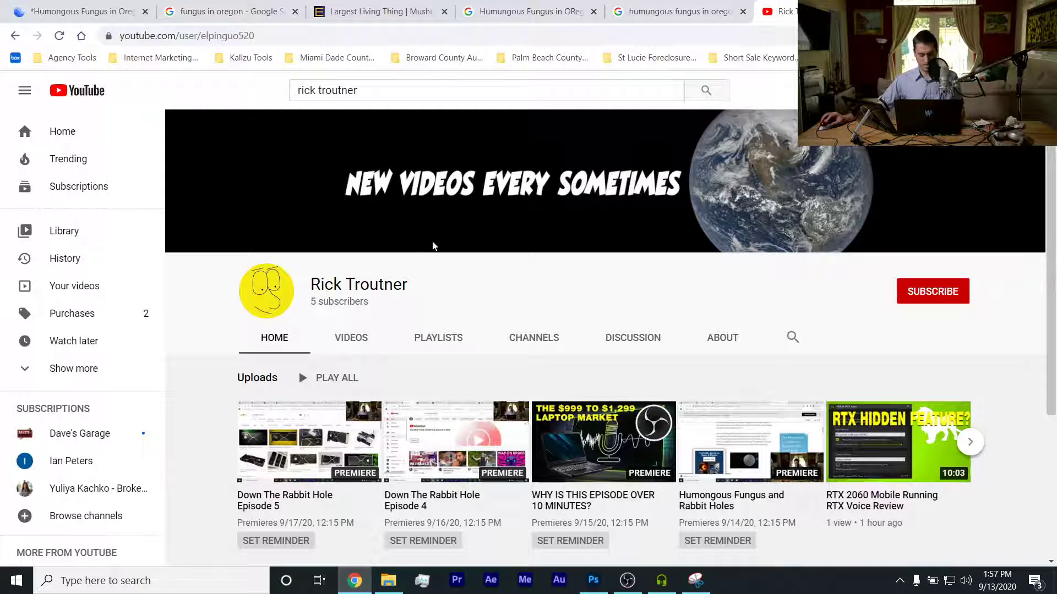
left_click(359, 339)
left_click_drag(1051, 120, 1051, 270)
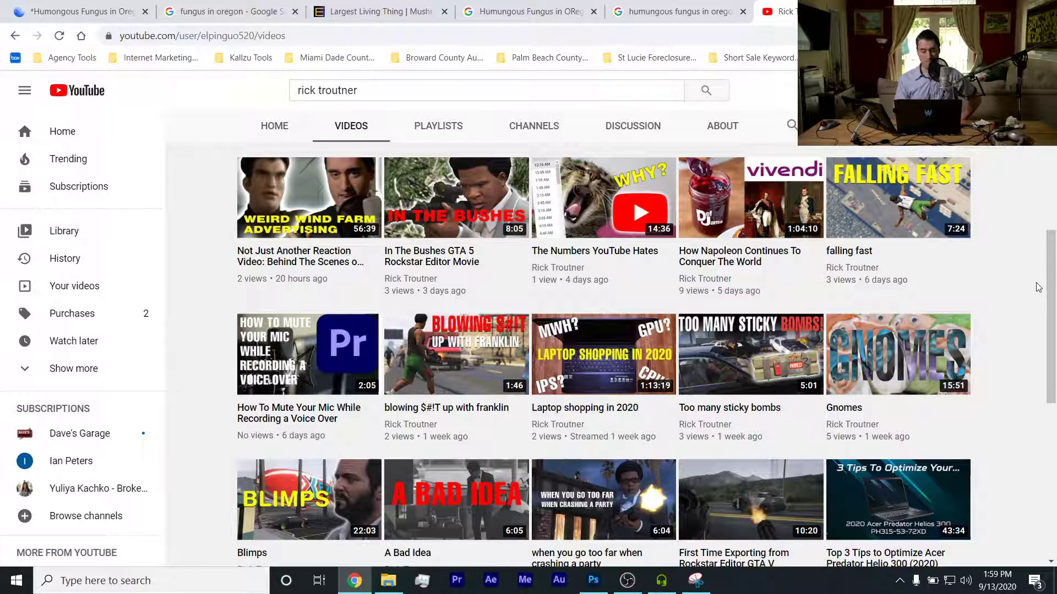
- Return to the Google Earth Studio project, bring up its render settings and dismiss the notice about cloud video rendering
left_click(33, 12)
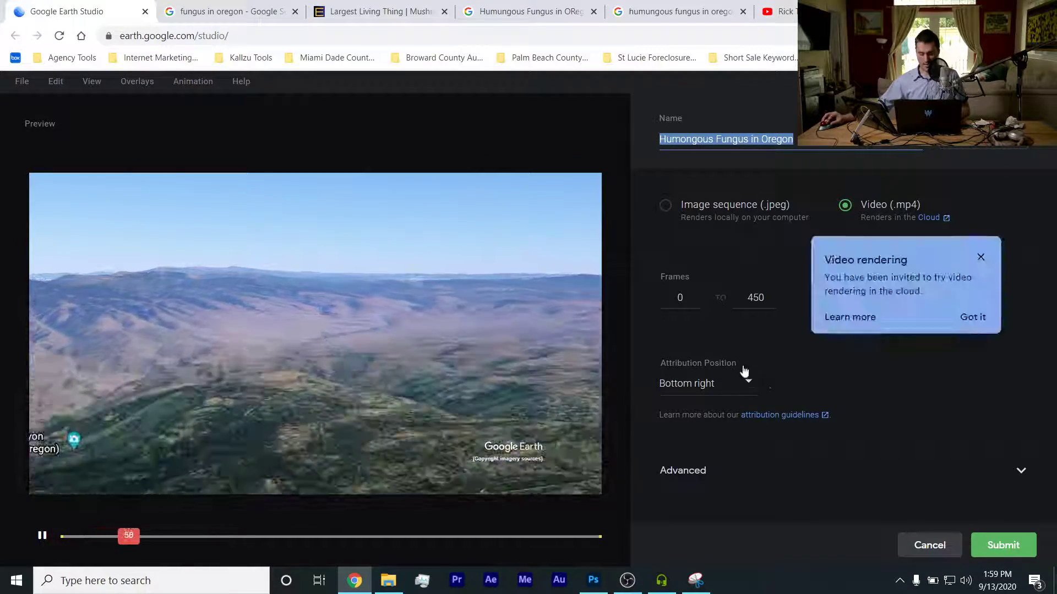
left_click(983, 258)
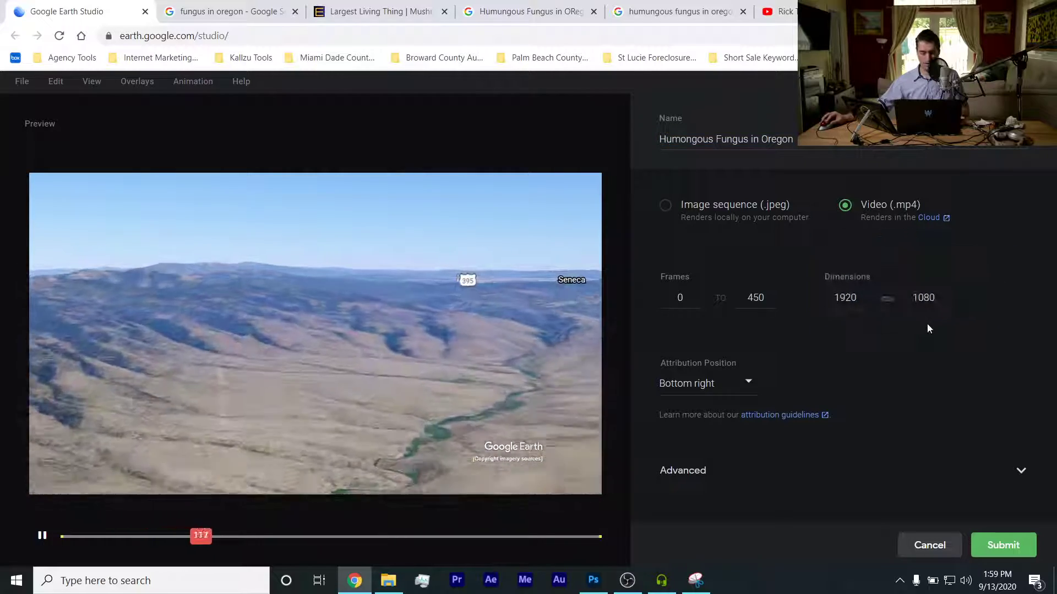